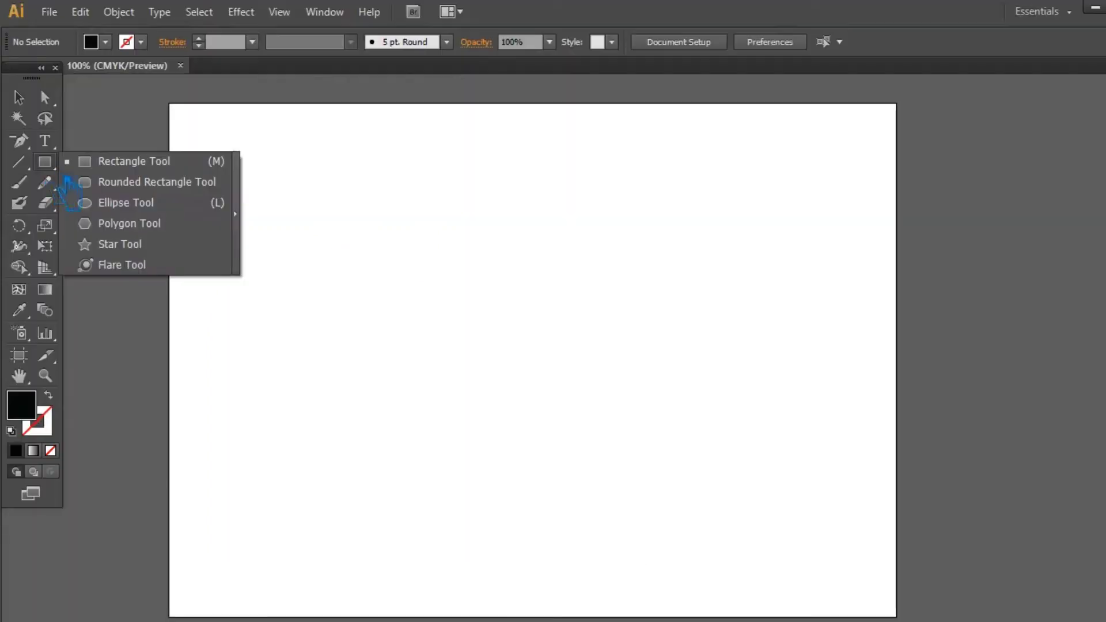
Step: Open a blank Illustrator document and choose the Rounded Rectangle Tool
{"action": "left_click_drag", "start_coordinate": [45, 162], "coordinate": [116, 181]}
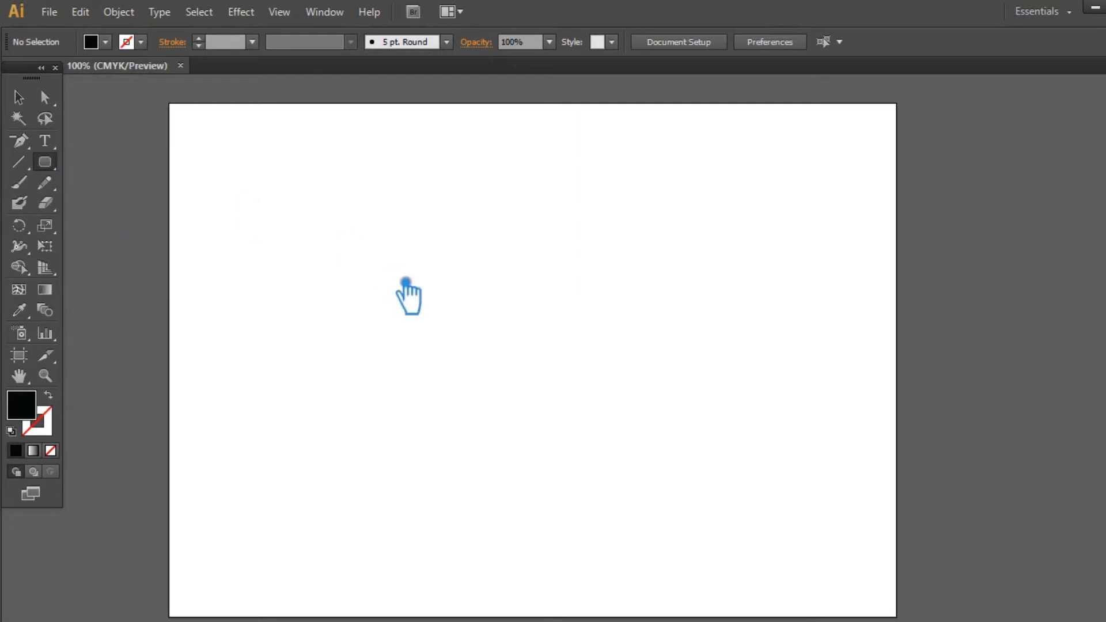
Step: Draw a black rounded pill and a rectangle covering its left half
{"action": "mouse_move", "coordinate": [407, 294]}
{"action": "left_mouse_down"}
{"action": "mouse_move", "coordinate": [461, 340]}
{"action": "mouse_move", "coordinate": [538, 357]}
{"action": "left_mouse_up"}
{"action": "left_click_drag", "start_coordinate": [45, 162], "coordinate": [115, 161]}
{"action": "left_click_drag", "start_coordinate": [331, 216], "coordinate": [478, 427]}
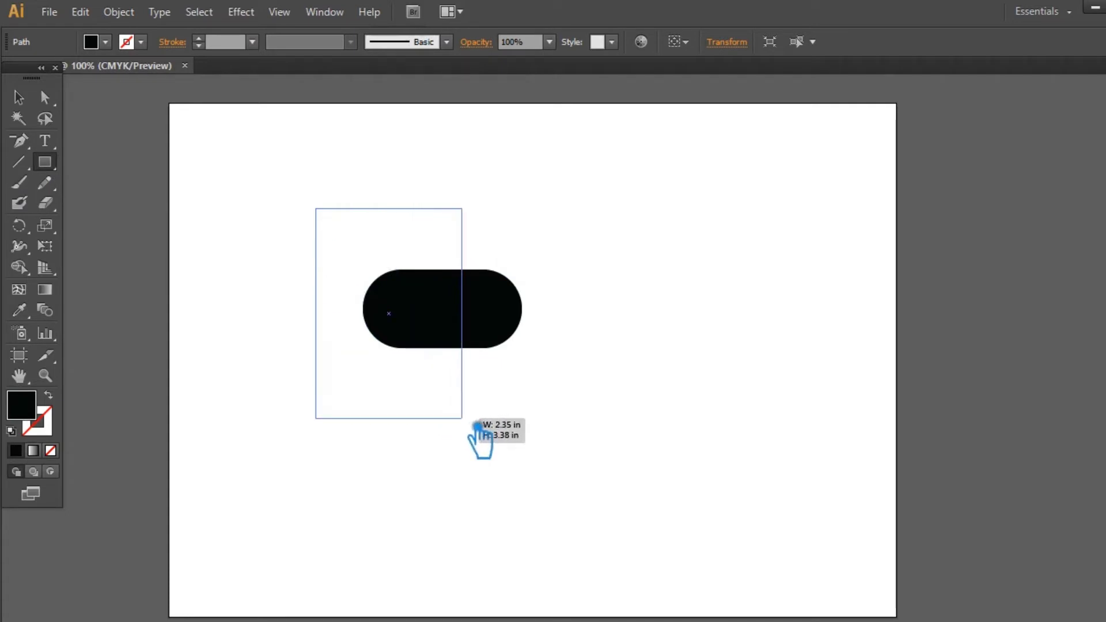
{"action": "left_click_drag", "start_coordinate": [478, 426], "coordinate": [478, 426]}
Step: Subtract the rectangle from the pill with Pathfinder Minus Front, leaving a D shape
{"action": "left_click", "coordinate": [19, 97]}
{"action": "key", "text": "ctrl+a"}
{"action": "key", "text": "shift+ctrl+F9"}
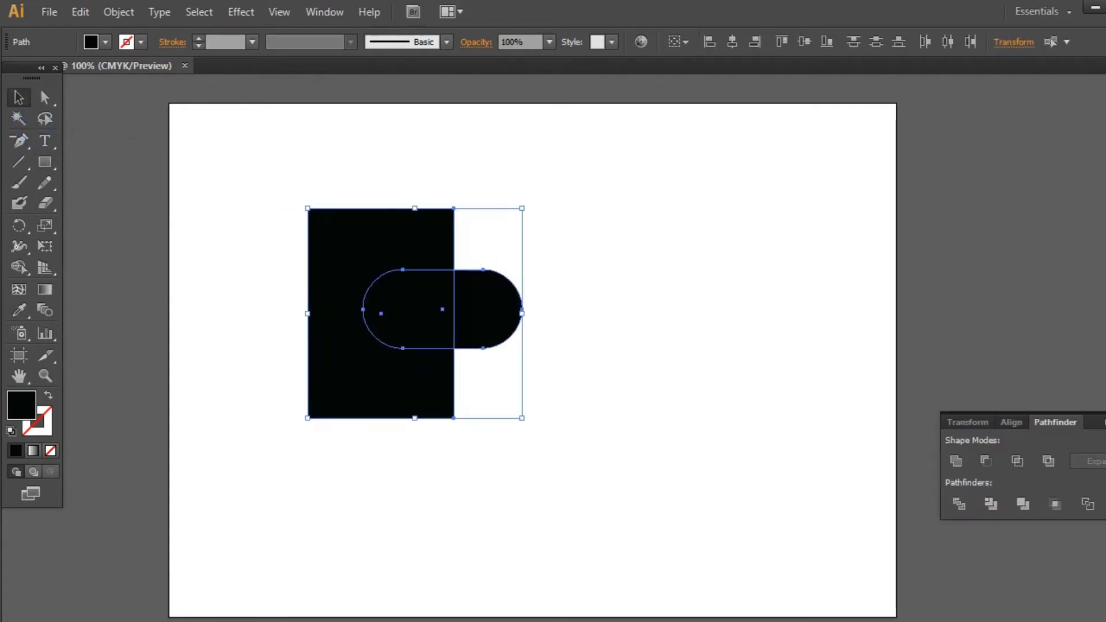
{"action": "left_click", "coordinate": [999, 468]}
Step: Enlarge and reposition the D shape, then start a rectangle below its bottom-left corner
{"action": "left_click", "coordinate": [560, 363]}
{"action": "left_click", "coordinate": [513, 343]}
{"action": "left_click_drag", "start_coordinate": [538, 355], "coordinate": [599, 411]}
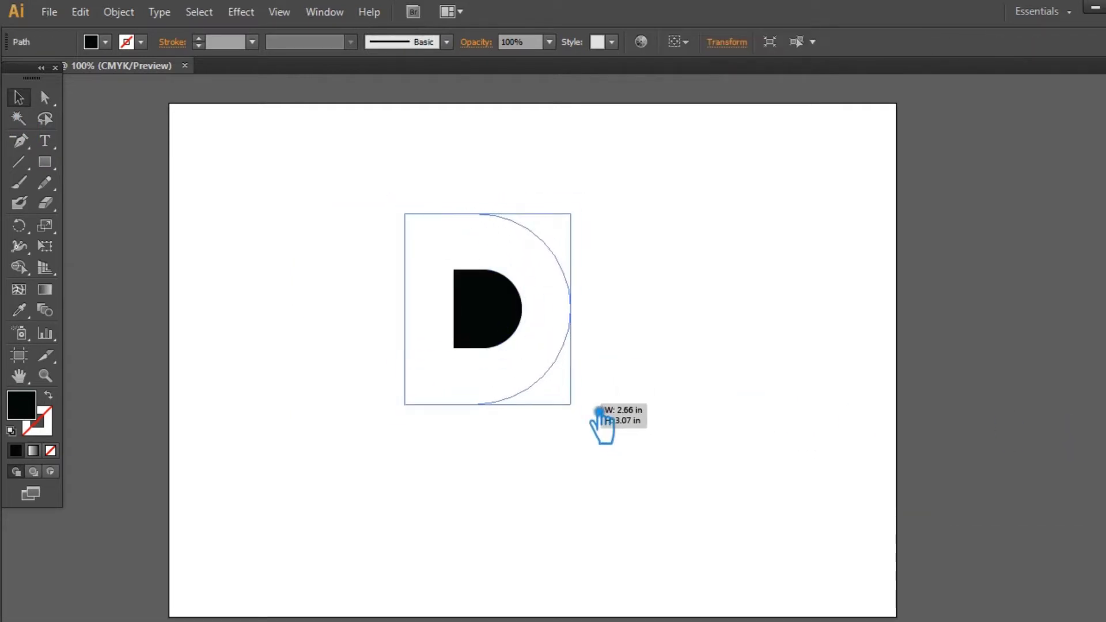
{"action": "key", "text": "ctrl+z"}
{"action": "left_click", "coordinate": [677, 370]}
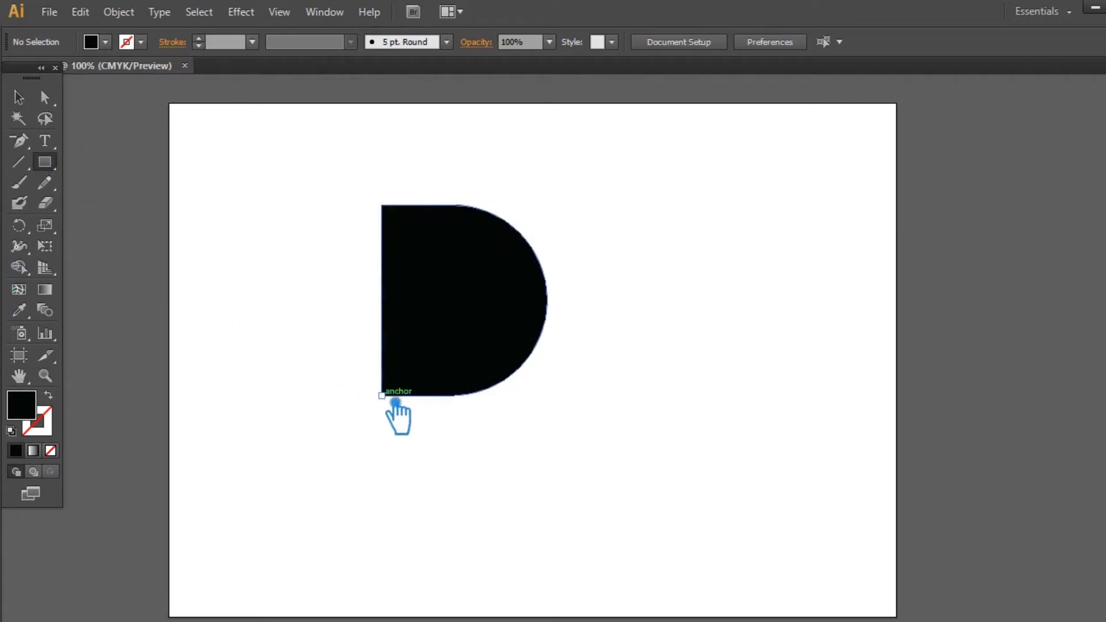
{"action": "left_click_drag", "start_coordinate": [396, 402], "coordinate": [464, 536]}
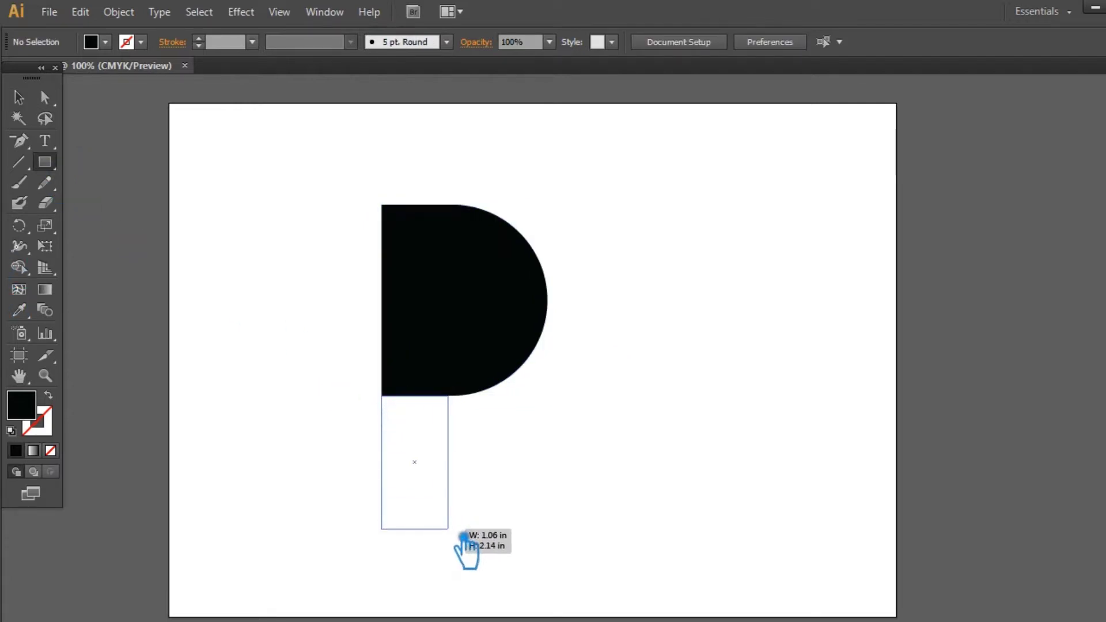
Step: Narrow the rectangle into a stem under the bowl and fill it dark gray
{"action": "left_click_drag", "start_coordinate": [463, 537], "coordinate": [458, 539]}
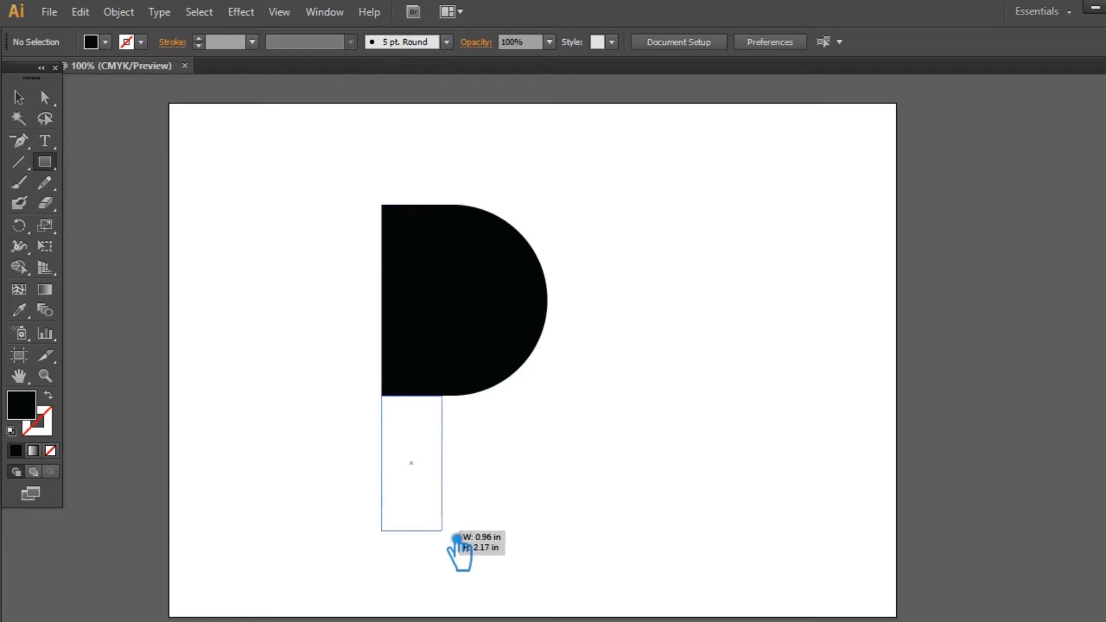
{"action": "left_click_drag", "start_coordinate": [457, 539], "coordinate": [450, 539]}
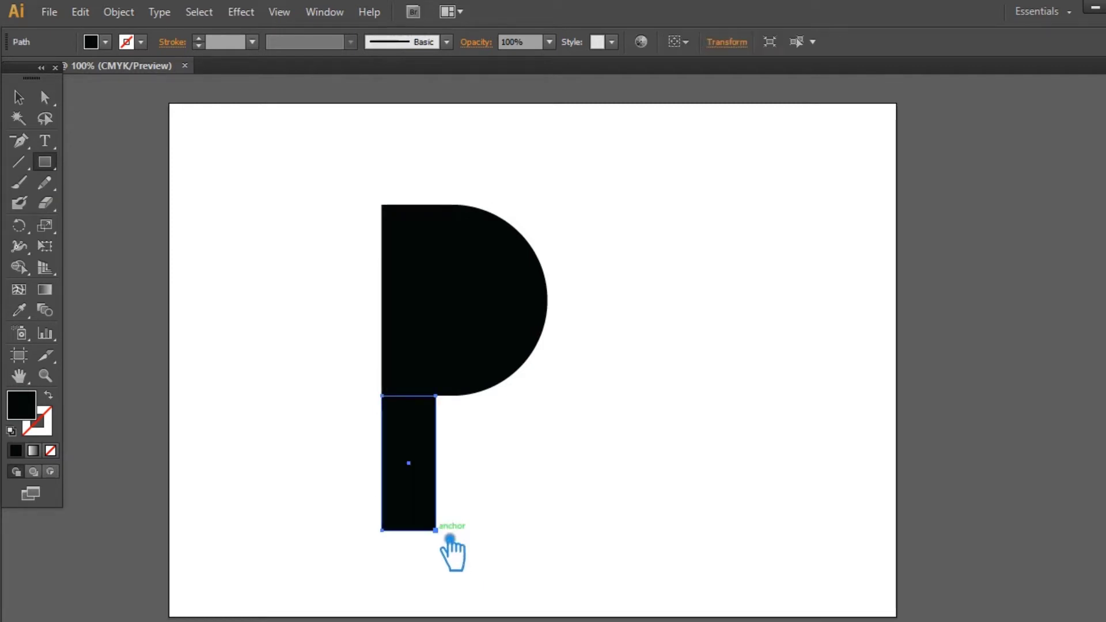
{"action": "key", "text": "v"}
{"action": "double_click", "coordinate": [43, 412]}
{"action": "left_click", "coordinate": [377, 325]}
{"action": "left_click", "coordinate": [768, 143]}
{"action": "left_click", "coordinate": [506, 442]}
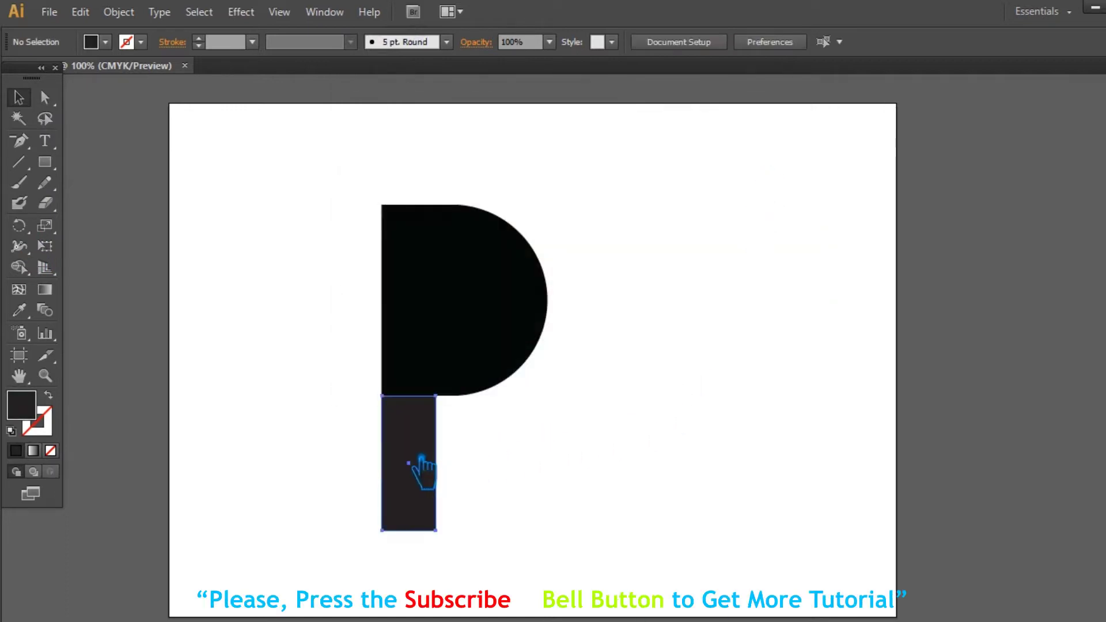
Step: Alt-drag a stem copy right, raise its top and shift its bottom right into a slanted leg
{"action": "mouse_move", "coordinate": [423, 482]}
{"action": "left_mouse_down"}
{"action": "mouse_move", "coordinate": [451, 487]}
{"action": "mouse_move", "coordinate": [465, 469]}
{"action": "mouse_move", "coordinate": [486, 470]}
{"action": "left_mouse_up"}
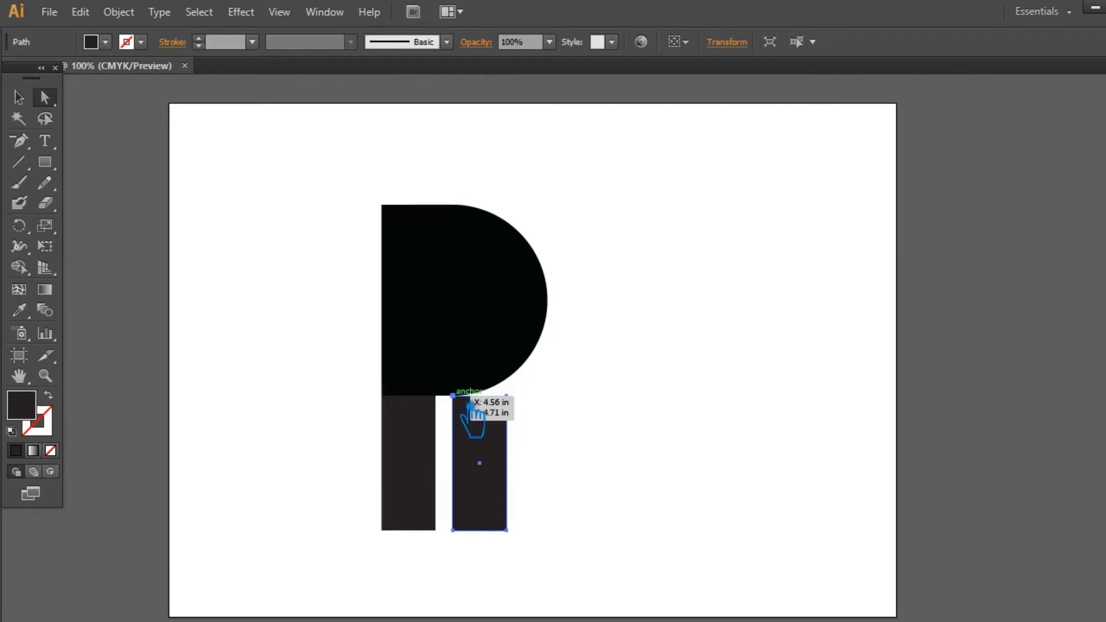
{"action": "left_click", "coordinate": [453, 396]}
{"action": "left_click", "coordinate": [507, 396], "text": "shift"}
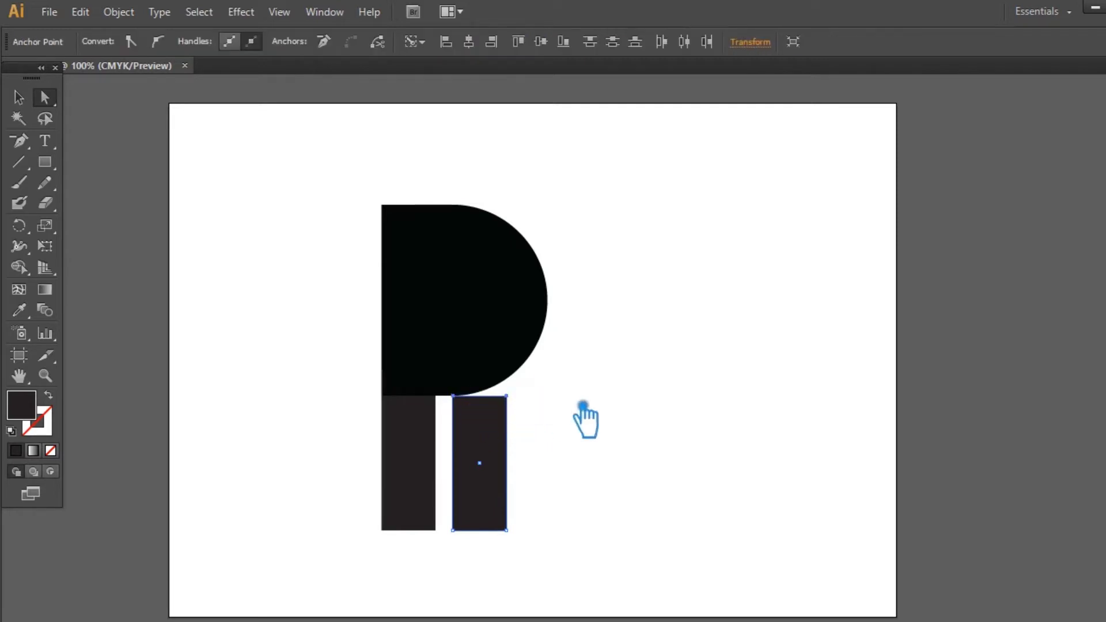
{"action": "key", "text": "Up"}
{"action": "key", "text": "Up"}
{"action": "key", "text": "Up"}
{"action": "key", "text": "Up"}
{"action": "key", "text": "Up"}
{"action": "key", "text": "Up"}
{"action": "left_click_drag", "start_coordinate": [535, 560], "coordinate": [453, 512]}
{"action": "key", "text": "Right"}
{"action": "key", "text": "Right"}
{"action": "key", "text": "Right"}
{"action": "key", "text": "Right"}
{"action": "key", "text": "Right"}
{"action": "key", "text": "Right"}
{"action": "key", "text": "Right"}
{"action": "key", "text": "Right"}
{"action": "key", "text": "Right"}
{"action": "key", "text": "Right"}
{"action": "key", "text": "Right"}
{"action": "key", "text": "Right"}
{"action": "key", "text": "Right"}
{"action": "key", "text": "Right"}
{"action": "key", "text": "Right"}
{"action": "key", "text": "Right"}
{"action": "key", "text": "Right"}
{"action": "key", "text": "Right"}
{"action": "key", "text": "Right"}
{"action": "key", "text": "Right"}
{"action": "key", "text": "Right"}
{"action": "left_click", "coordinate": [106, 213]}
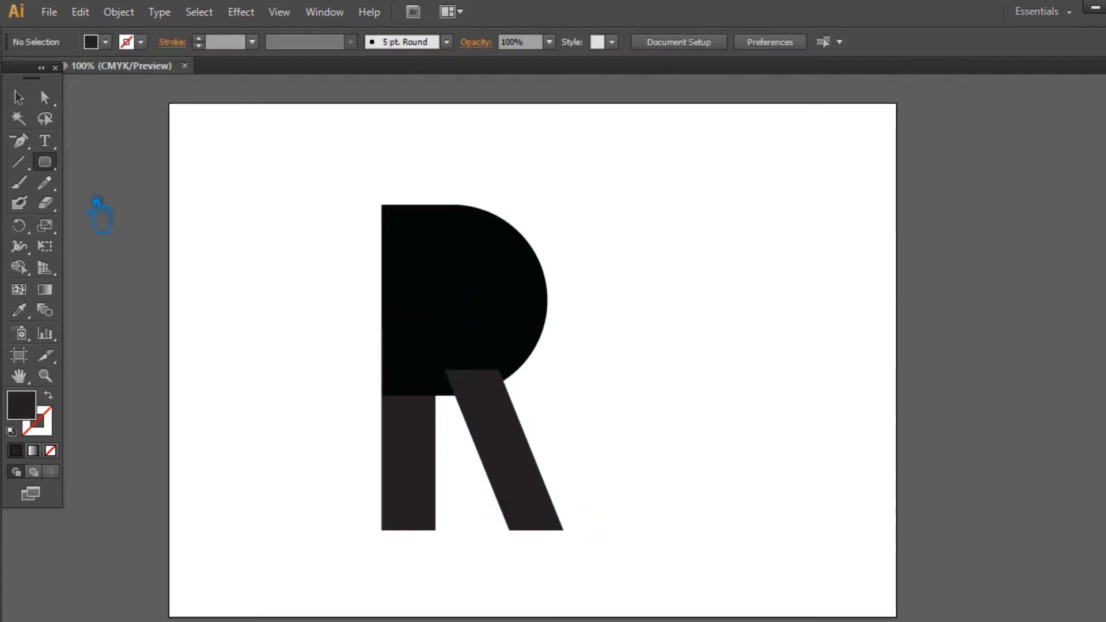
{"action": "left_click_drag", "start_coordinate": [60, 168], "coordinate": [144, 204]}
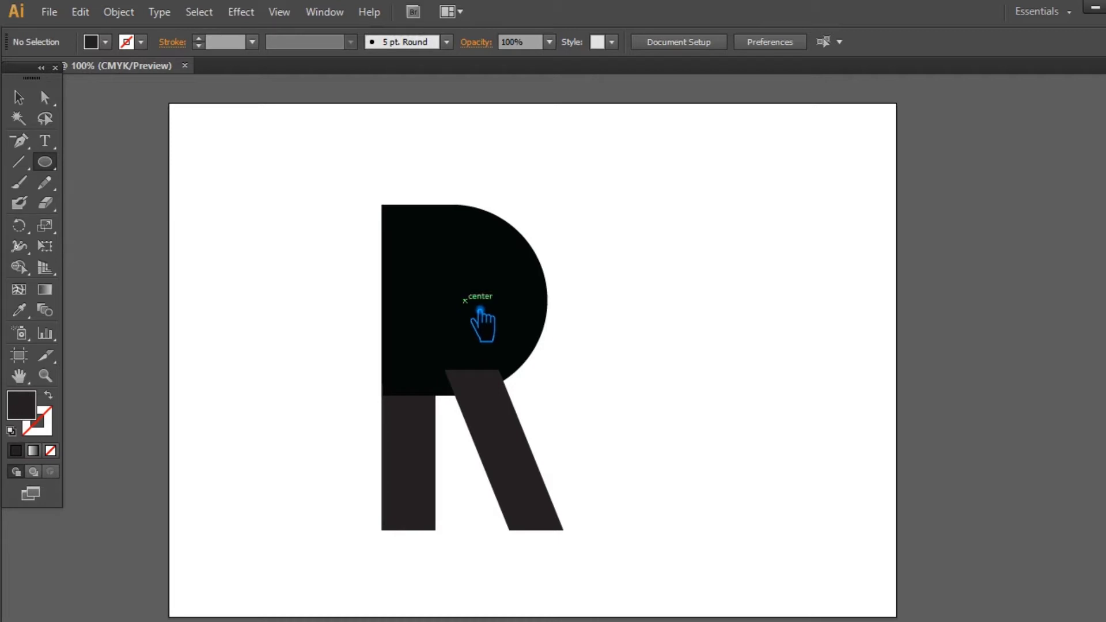
Step: Draw a circle centred in the bowl, then marquee-select the bowl, stem and leg
{"action": "left_click_drag", "start_coordinate": [465, 300], "coordinate": [504, 340]}
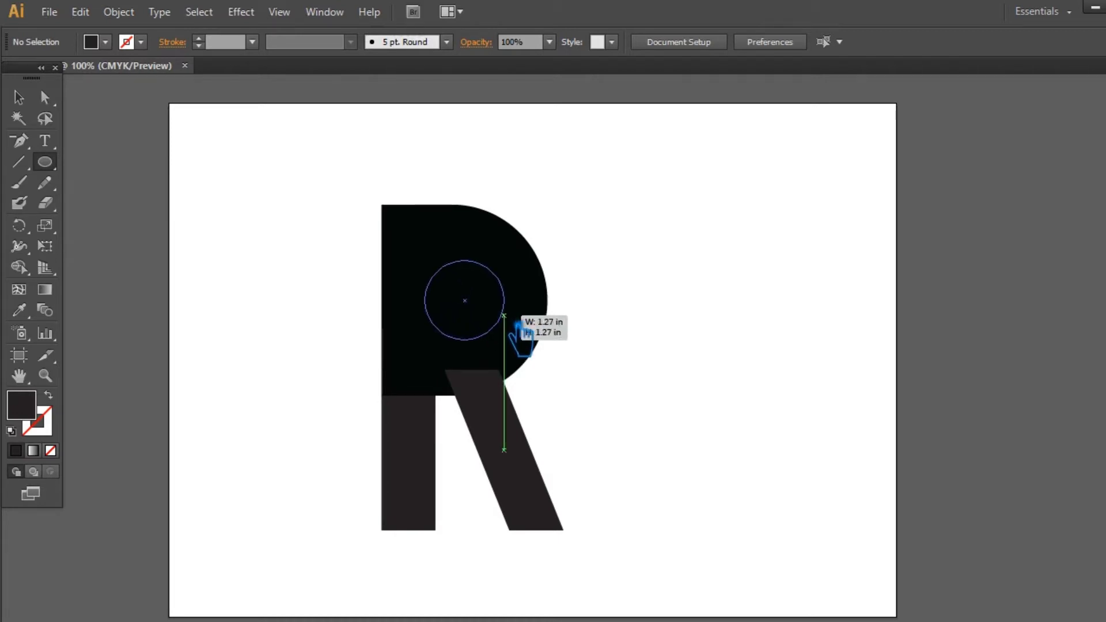
{"action": "left_click", "coordinate": [29, 99]}
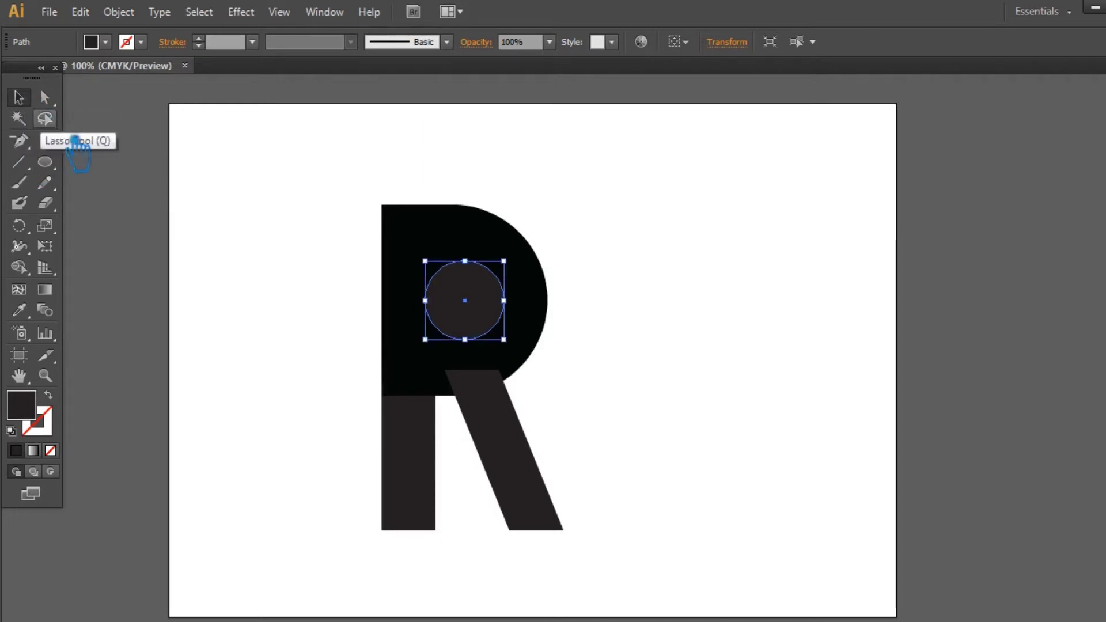
{"action": "left_click", "coordinate": [588, 395]}
{"action": "mouse_move", "coordinate": [615, 533]}
{"action": "left_mouse_down"}
{"action": "mouse_move", "coordinate": [407, 420]}
{"action": "mouse_move", "coordinate": [353, 378]}
{"action": "left_mouse_up"}
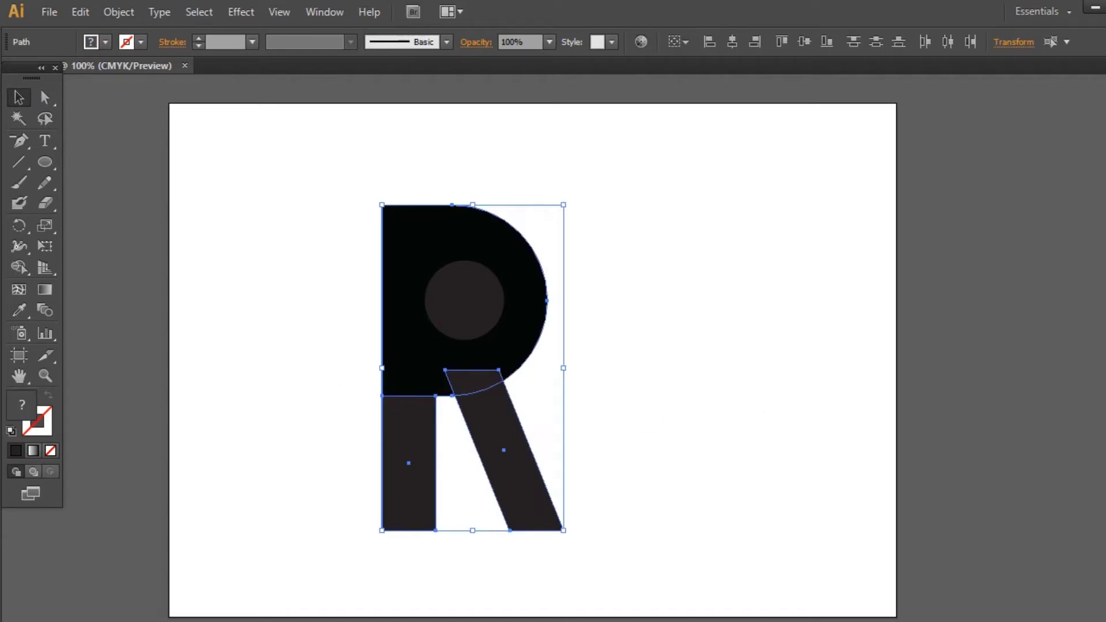
Step: Unite the bowl, stem and leg in Pathfinder and fill the merged R black
{"action": "key", "text": "ctrl+shift+F9"}
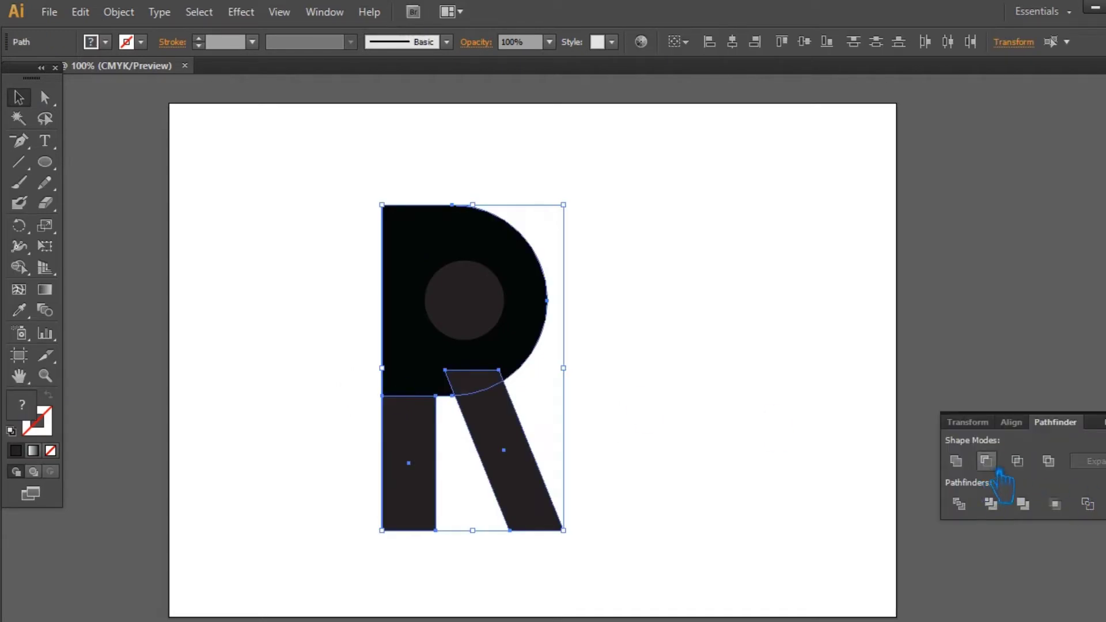
{"action": "left_click", "coordinate": [957, 460]}
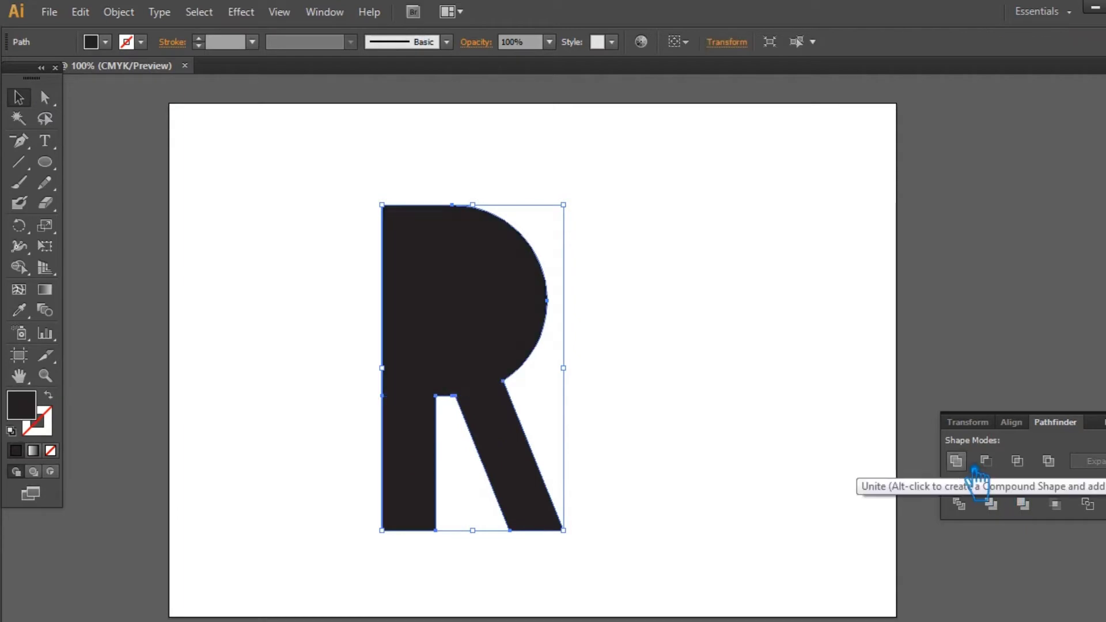
{"action": "key", "text": "ctrl+shift+F9"}
{"action": "double_click", "coordinate": [38, 411]}
{"action": "left_click", "coordinate": [440, 354]}
{"action": "left_click", "coordinate": [749, 146]}
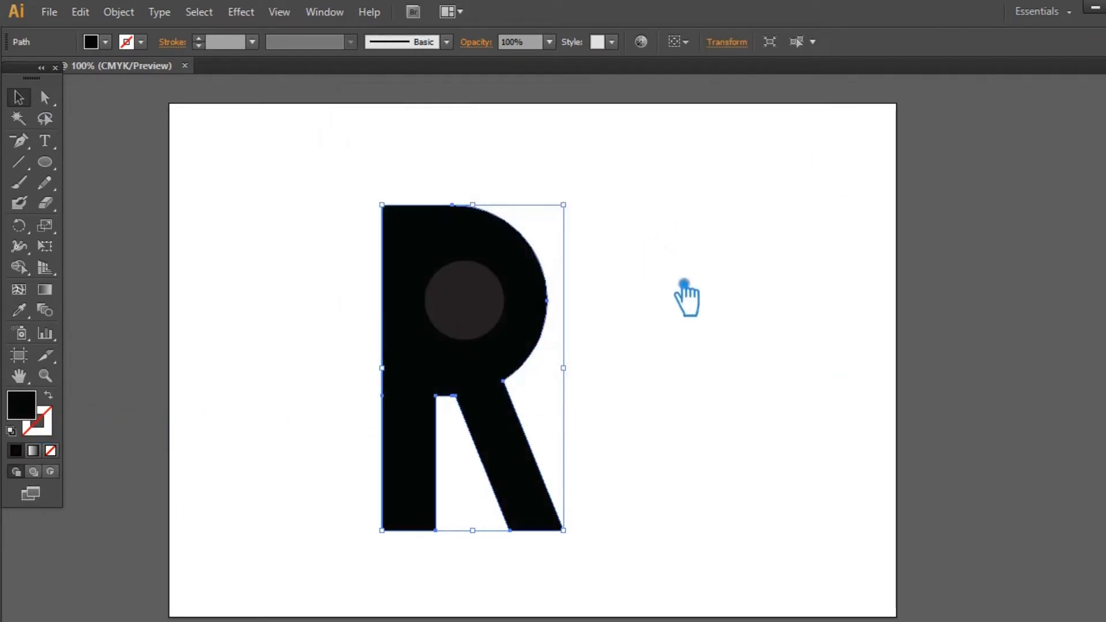
{"action": "left_click", "coordinate": [684, 298]}
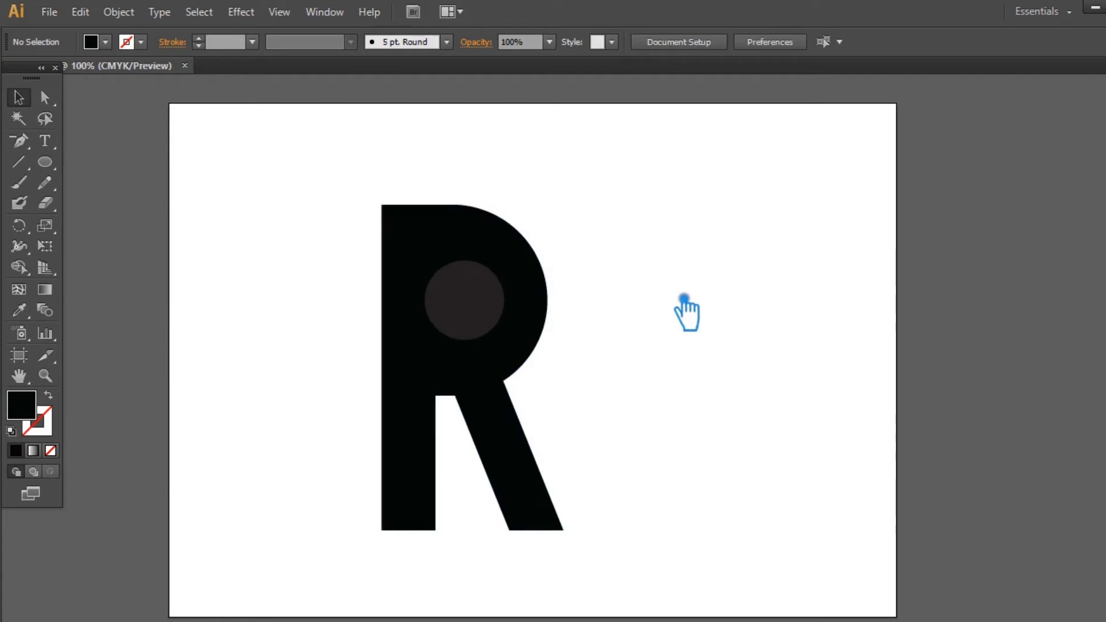
Step: Nudge the inner circle left and right to re-centre it in the bowl
{"action": "left_click", "coordinate": [506, 304]}
{"action": "key", "text": "Left"}
{"action": "key", "text": "Left"}
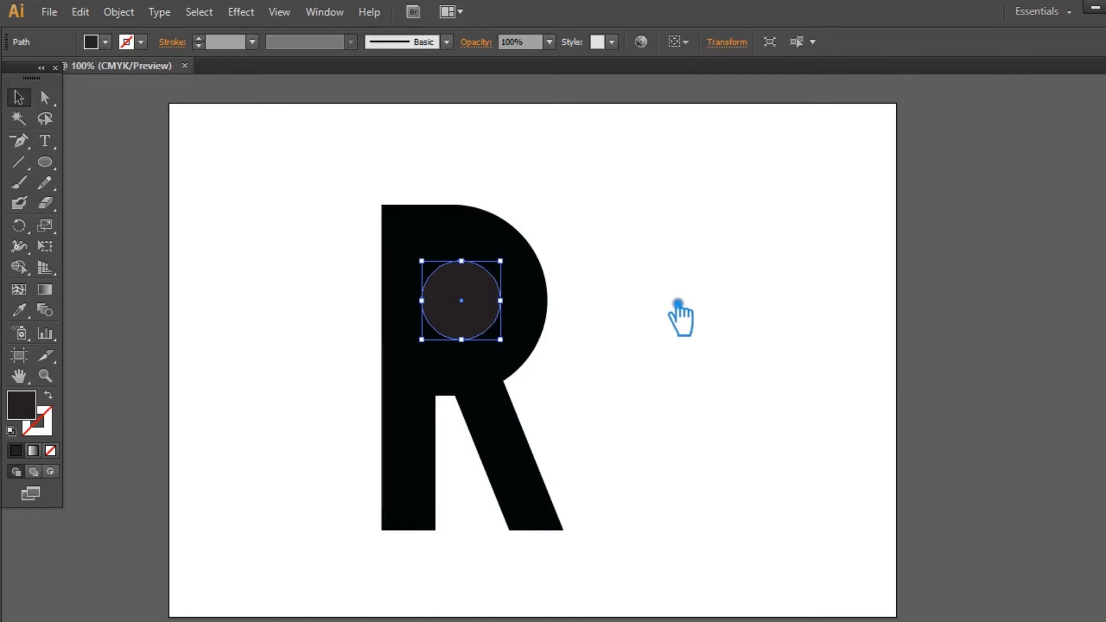
{"action": "key", "text": "Right"}
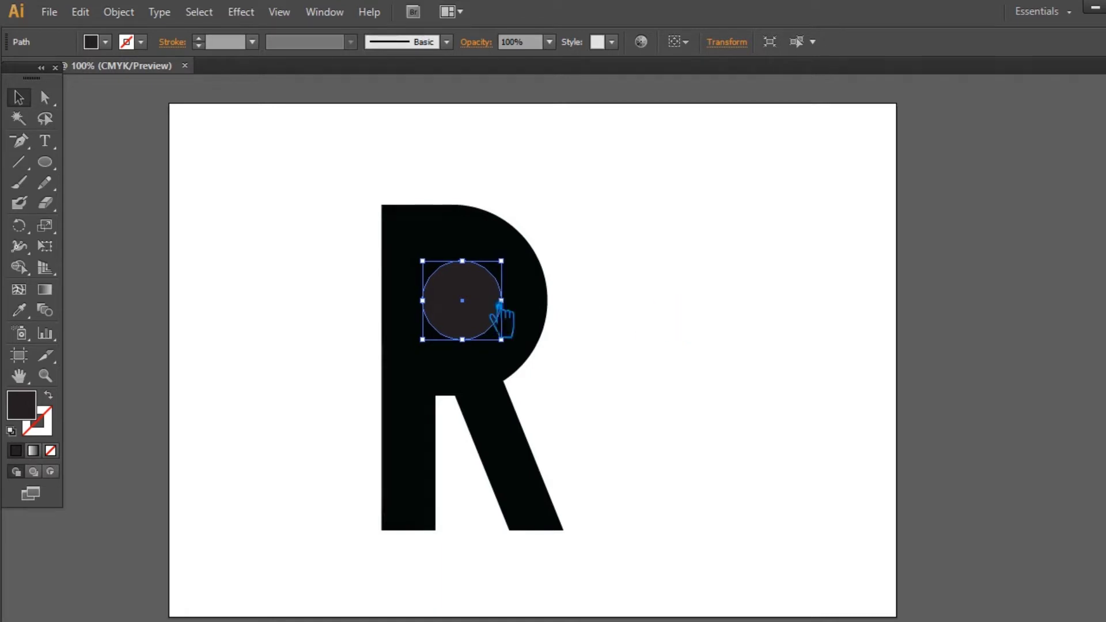
{"action": "left_click", "coordinate": [19, 141]}
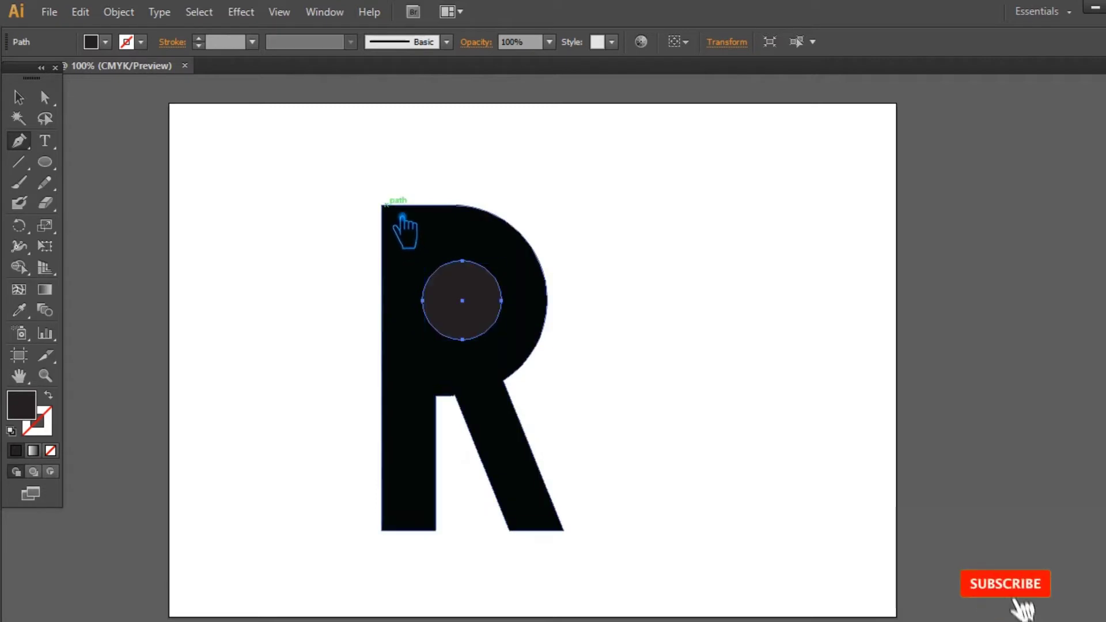
Step: Pen a curve from the R's top-left corner down around the circle's lower edge
{"action": "left_click_drag", "start_coordinate": [396, 217], "coordinate": [463, 350]}
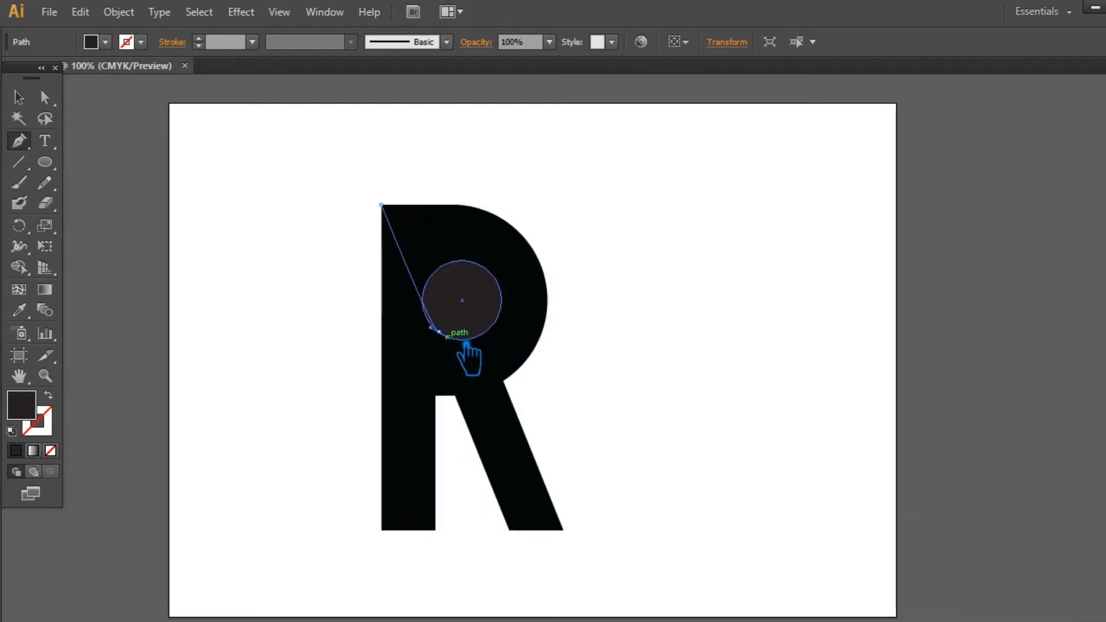
{"action": "left_click_drag", "start_coordinate": [485, 360], "coordinate": [491, 360]}
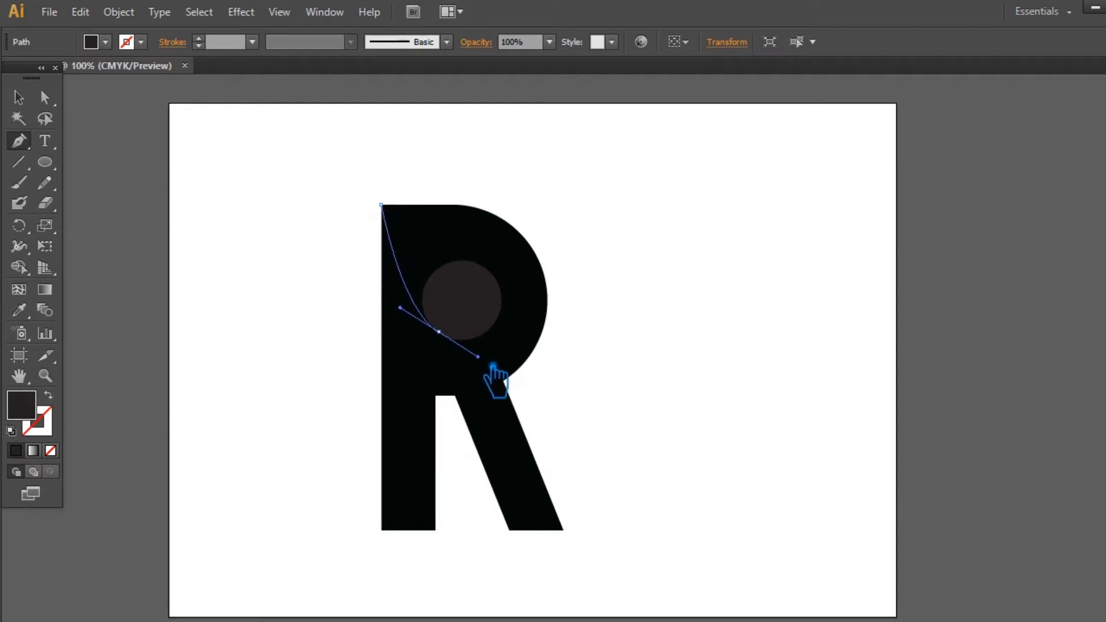
{"action": "mouse_move", "coordinate": [493, 366]}
{"action": "left_mouse_down"}
{"action": "mouse_move", "coordinate": [416, 324]}
{"action": "mouse_move", "coordinate": [404, 298]}
{"action": "mouse_move", "coordinate": [455, 343]}
{"action": "left_mouse_up"}
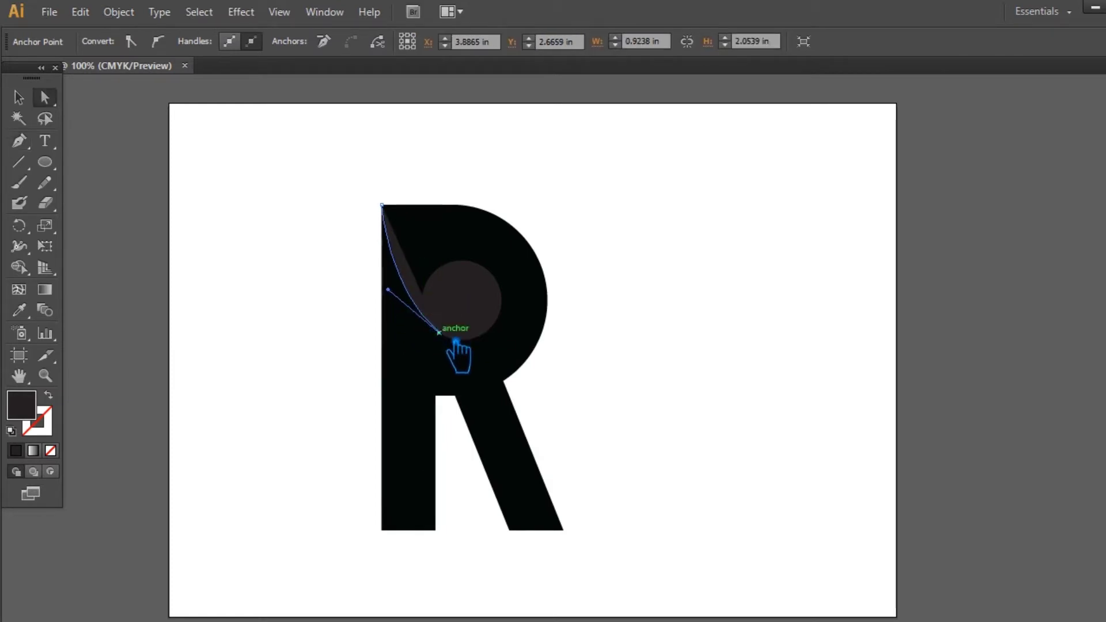
Step: Refine the curve's middle-point handle and swap its fill to a stroke
{"action": "left_click", "coordinate": [455, 342]}
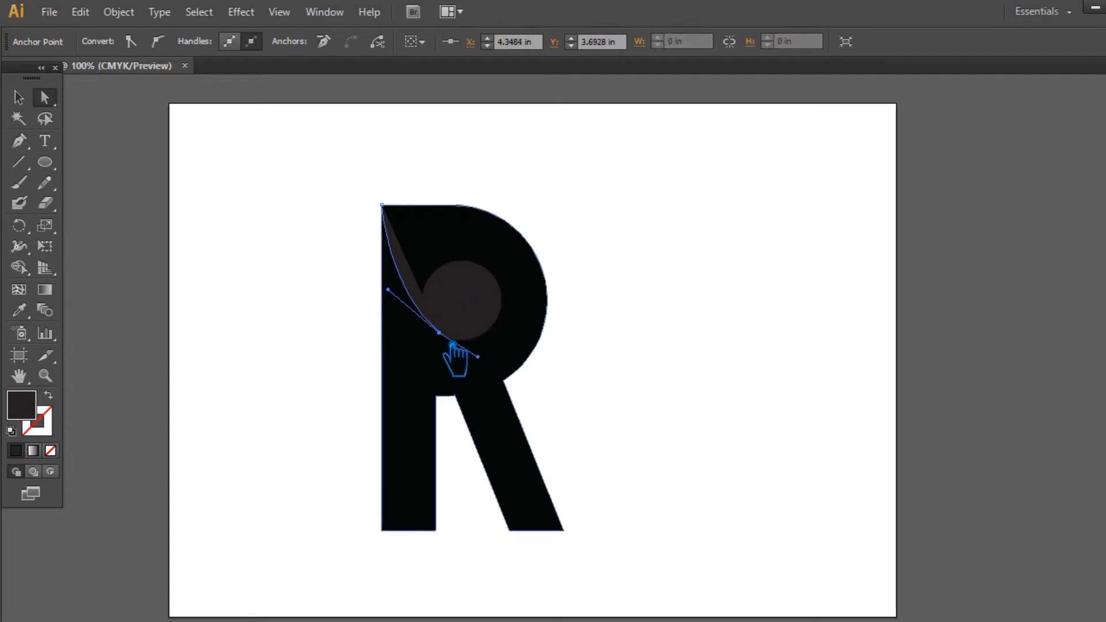
{"action": "left_click_drag", "start_coordinate": [453, 345], "coordinate": [456, 342]}
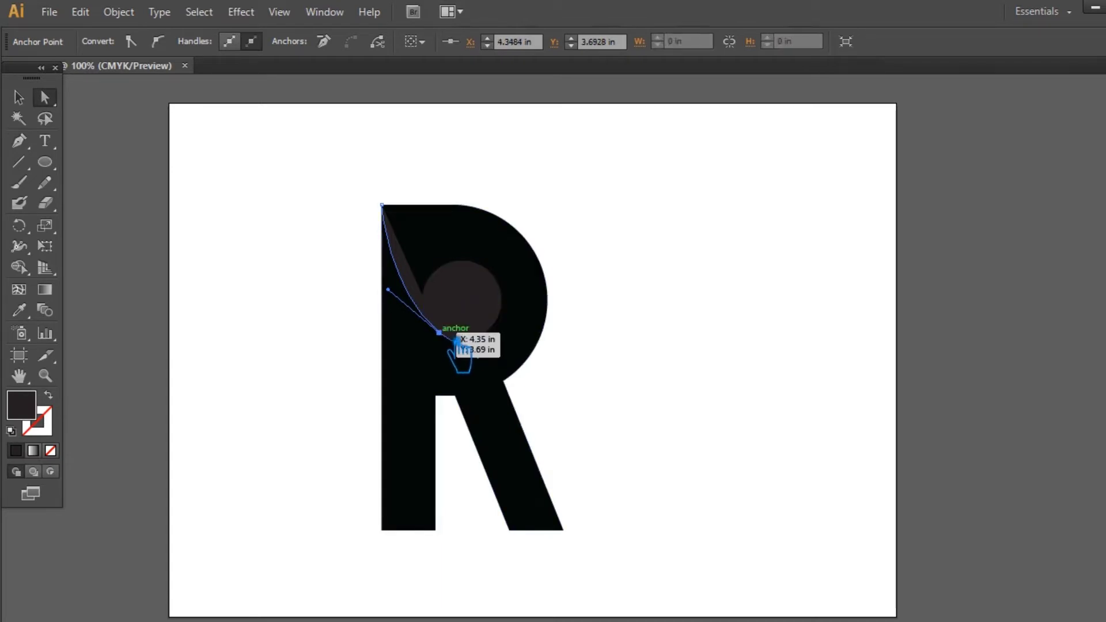
{"action": "key", "text": "p"}
{"action": "left_click", "coordinate": [456, 341]}
{"action": "left_click", "coordinate": [18, 96]}
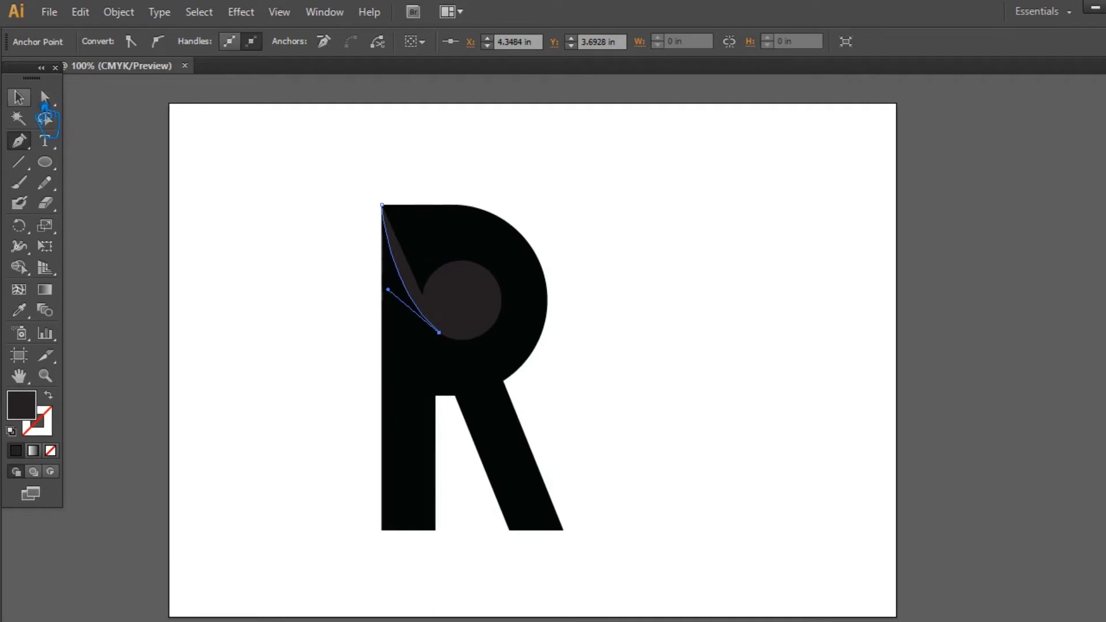
{"action": "left_click", "coordinate": [66, 409]}
{"action": "left_click", "coordinate": [284, 247]}
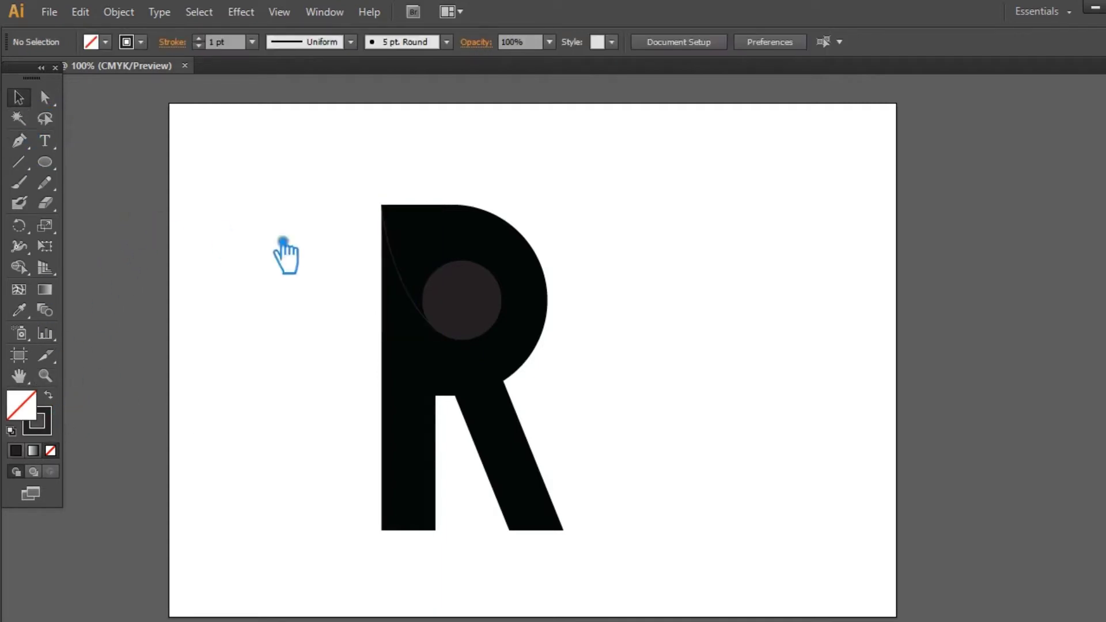
Step: Paste a copy of the curve in front and reflect it across the horizontal axis
{"action": "left_click", "coordinate": [420, 288]}
{"action": "key", "text": "ctrl+c"}
{"action": "key", "text": "ctrl+f"}
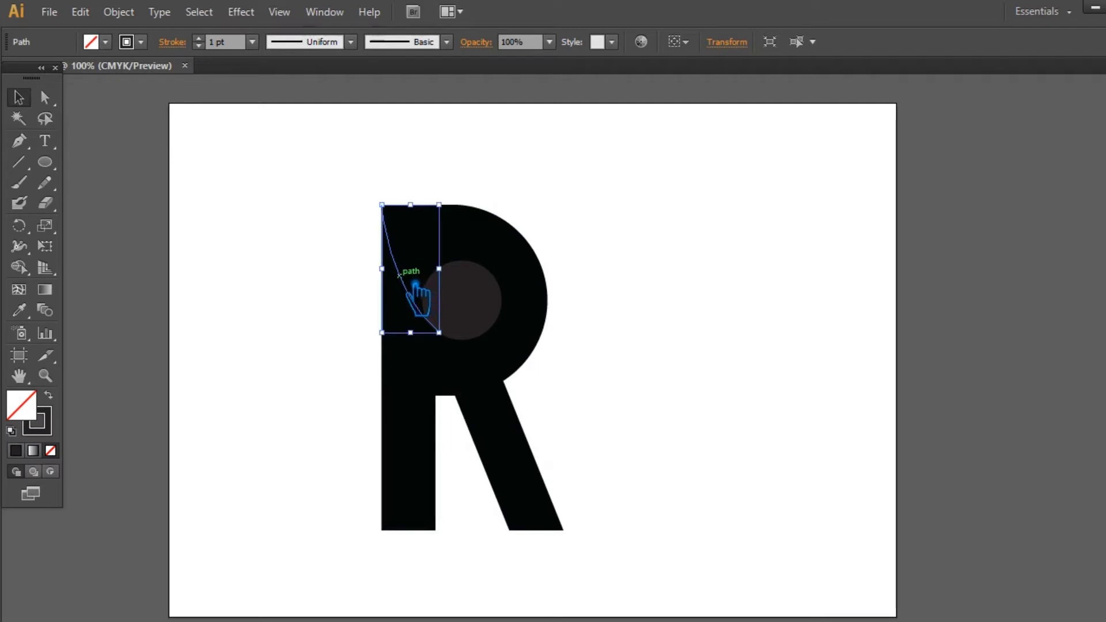
{"action": "right_click", "coordinate": [416, 286]}
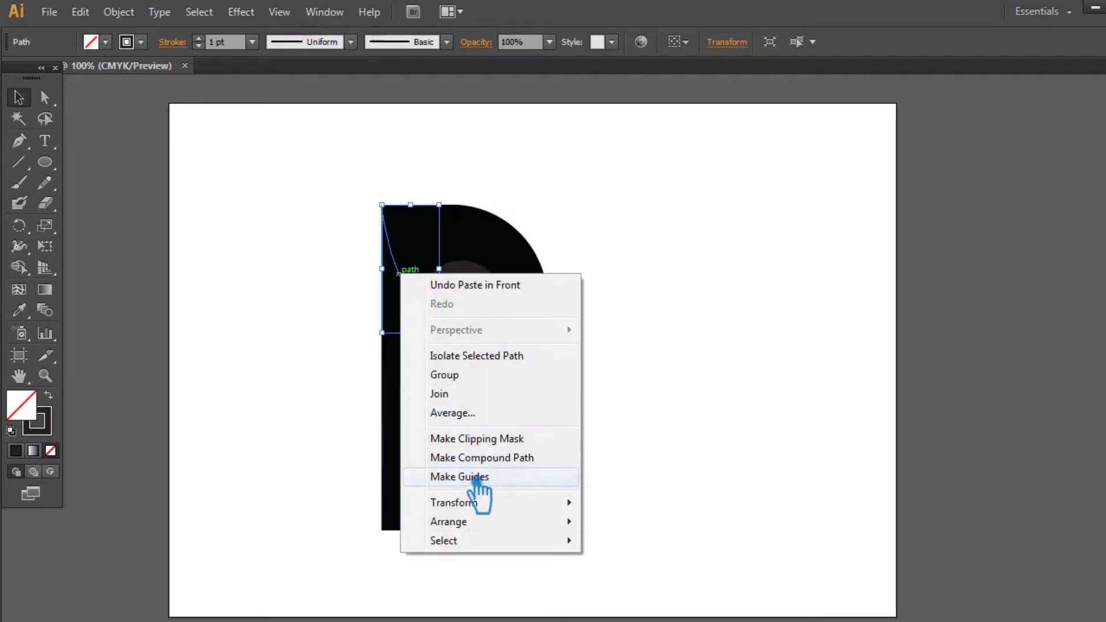
{"action": "left_click", "coordinate": [677, 340]}
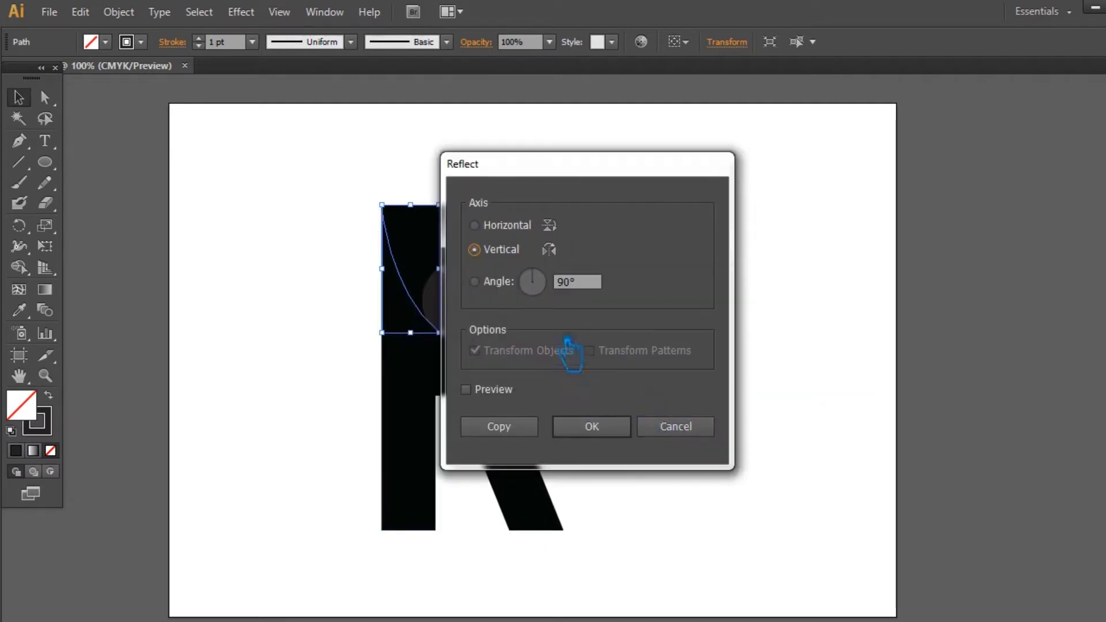
{"action": "left_click", "coordinate": [508, 225]}
{"action": "left_click", "coordinate": [612, 429]}
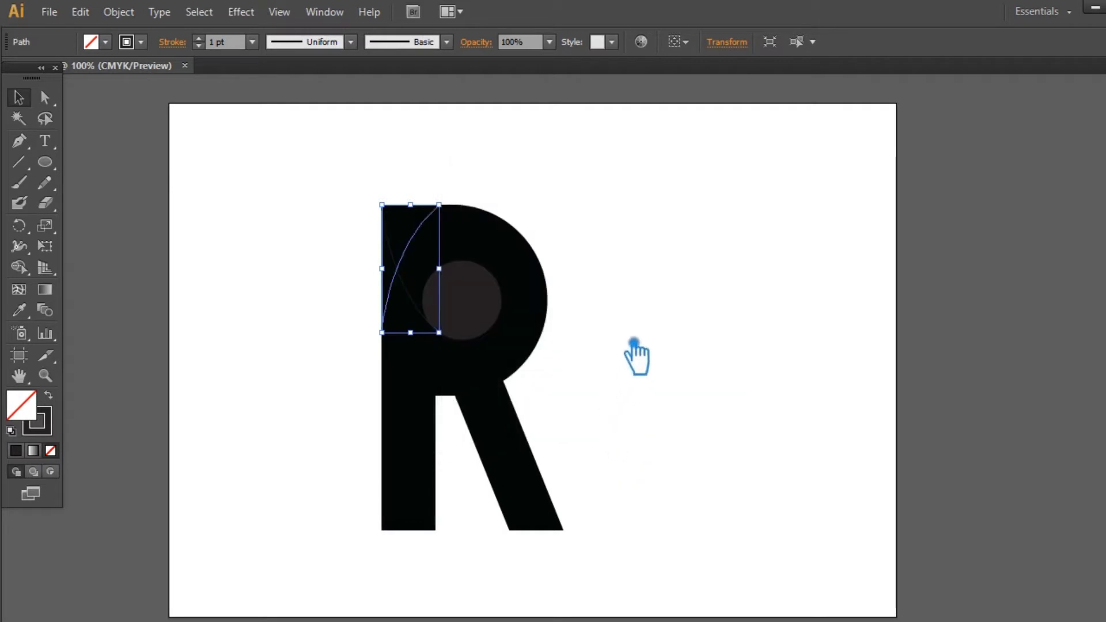
{"action": "key", "text": "ctrl+plus"}
{"action": "key", "text": "ctrl+plus"}
{"action": "left_click_drag", "start_coordinate": [649, 343], "coordinate": [678, 461]}
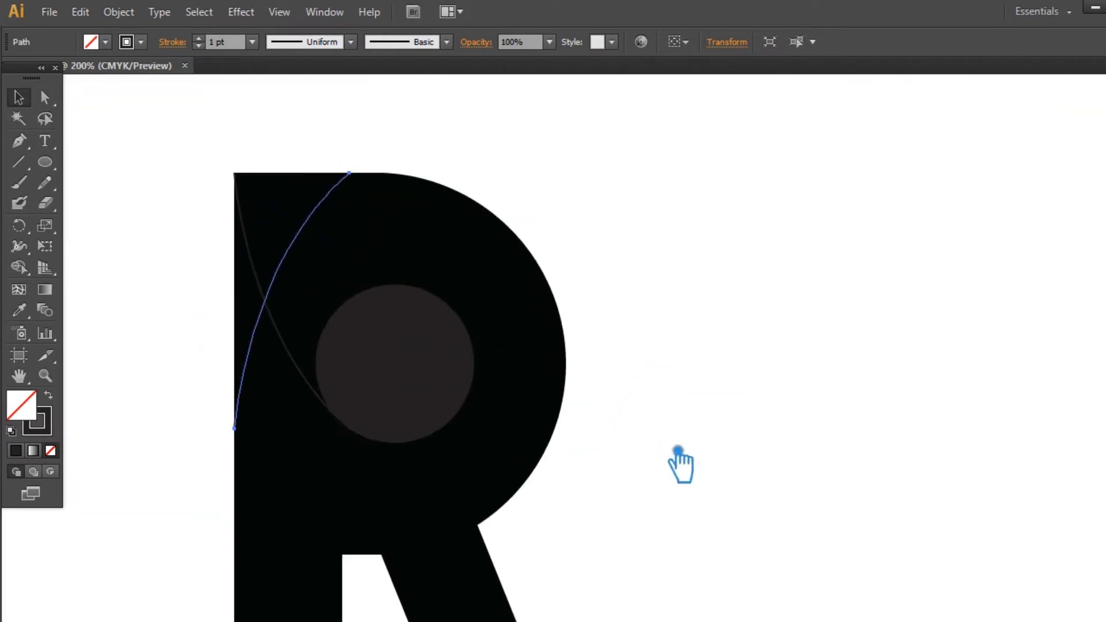
Step: Move the flipped curve down until it touches the circle's left side
{"action": "left_click", "coordinate": [679, 455]}
{"action": "left_click_drag", "start_coordinate": [321, 239], "coordinate": [344, 363]}
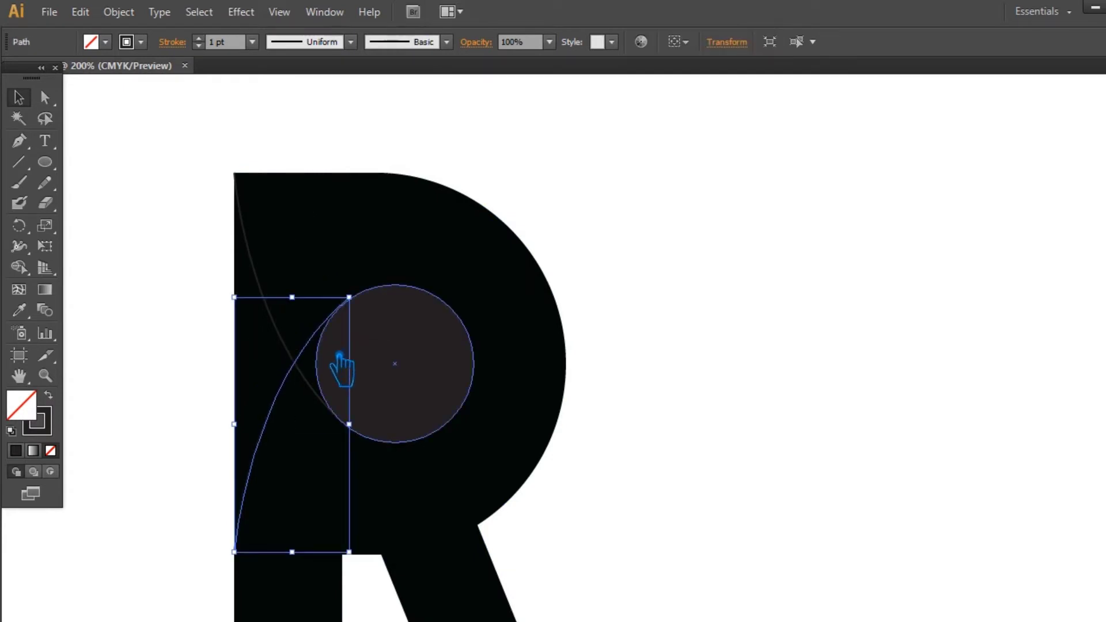
{"action": "key", "text": "ctrl+plus"}
{"action": "key", "text": "ctrl+plus"}
{"action": "key", "text": "ctrl+plus"}
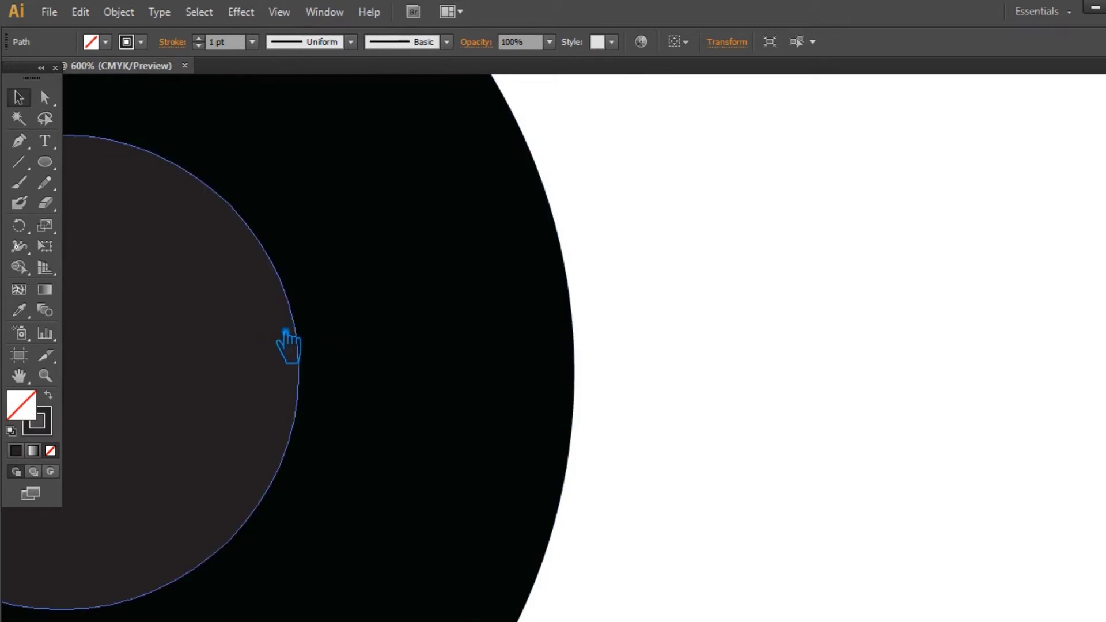
{"action": "left_click_drag", "start_coordinate": [286, 345], "coordinate": [786, 322]}
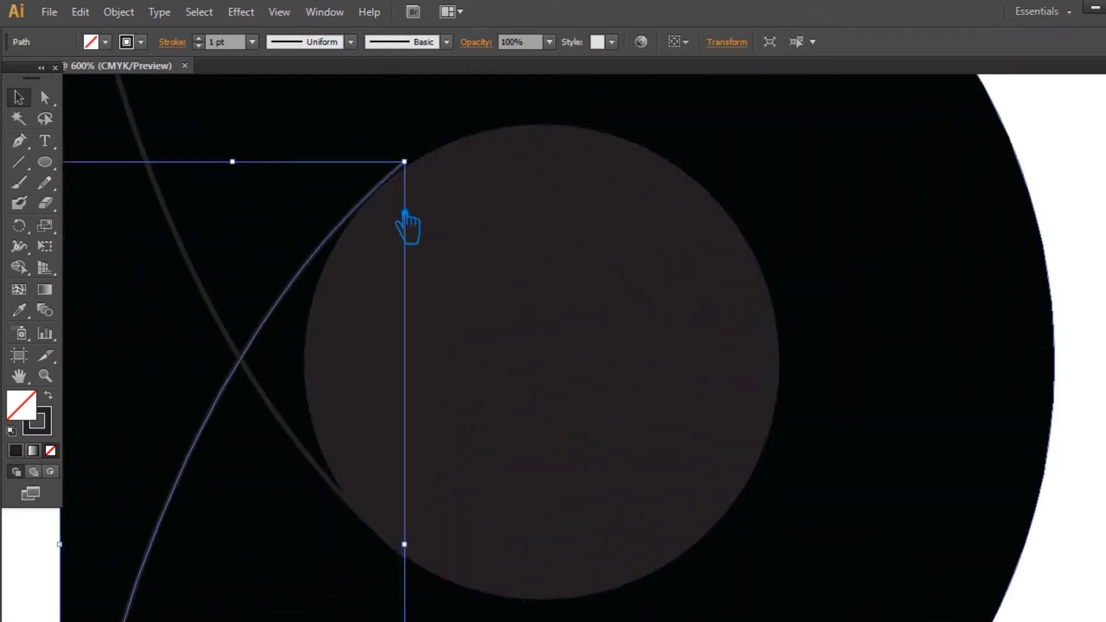
{"action": "left_click", "coordinate": [1057, 185]}
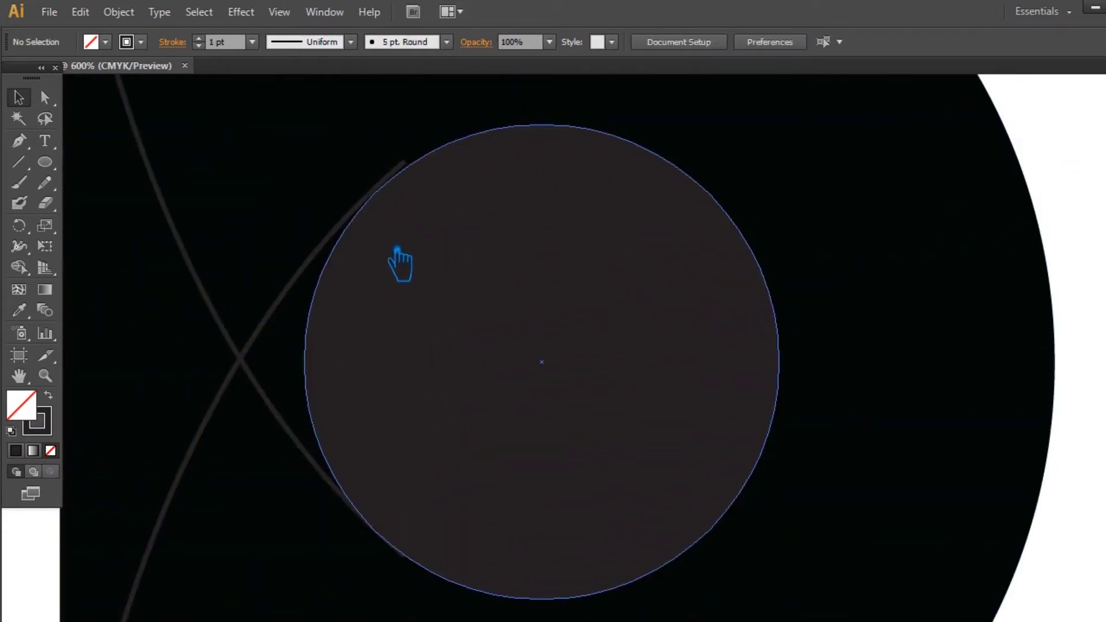
{"action": "left_click", "coordinate": [342, 245]}
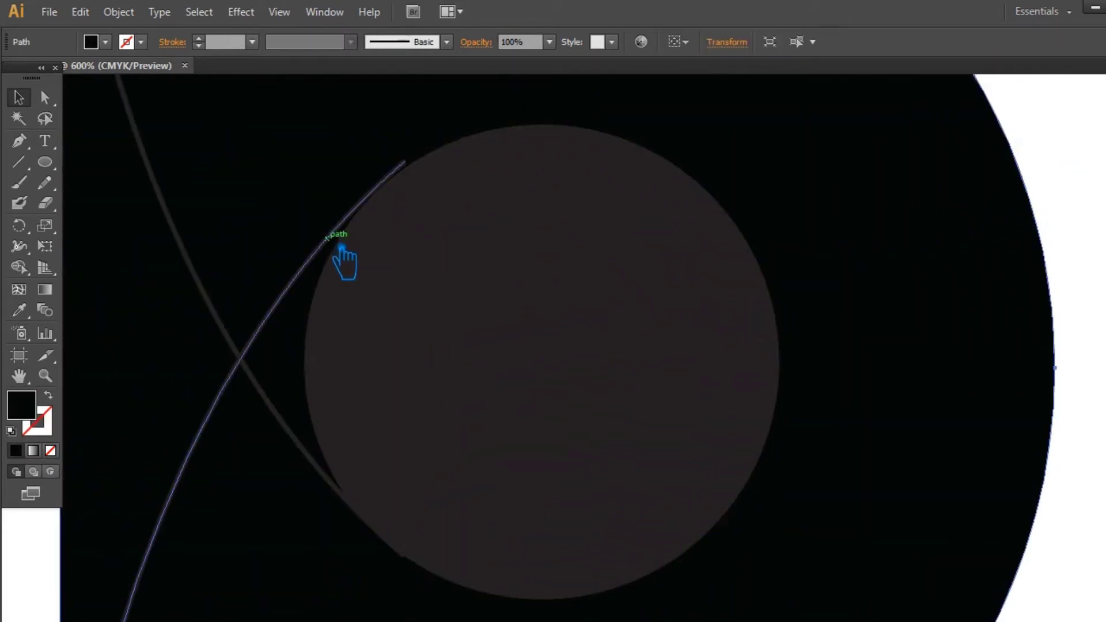
{"action": "left_click", "coordinate": [1088, 215]}
{"action": "left_click_drag", "start_coordinate": [316, 290], "coordinate": [314, 286]}
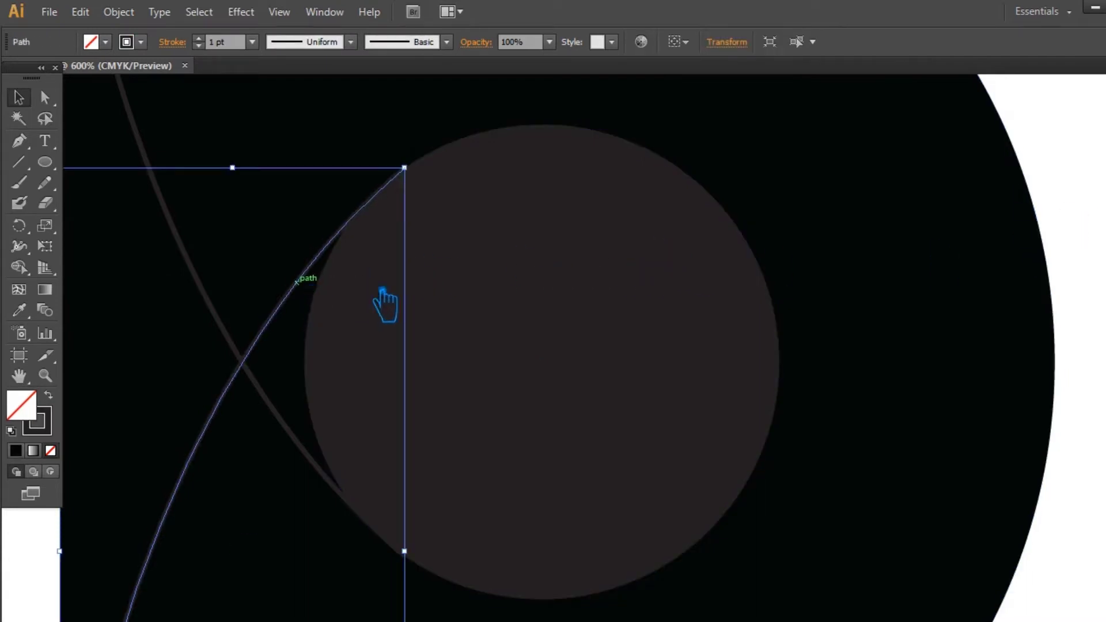
{"action": "left_click", "coordinate": [1075, 227]}
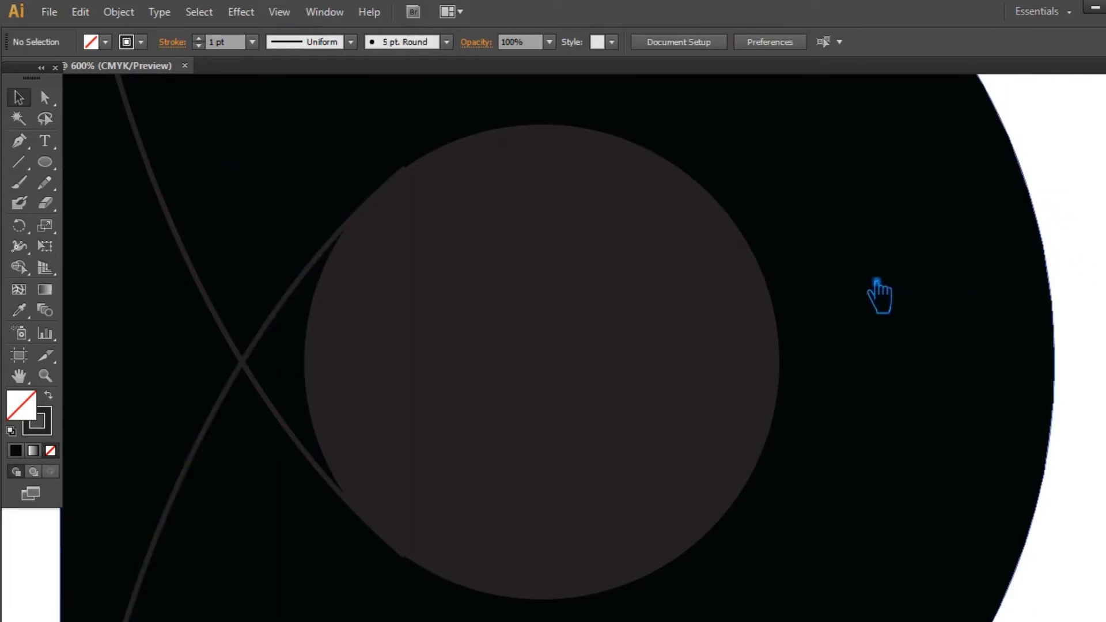
Step: Swap the circle's fill and stroke so it becomes an outline ring
{"action": "left_click", "coordinate": [587, 320]}
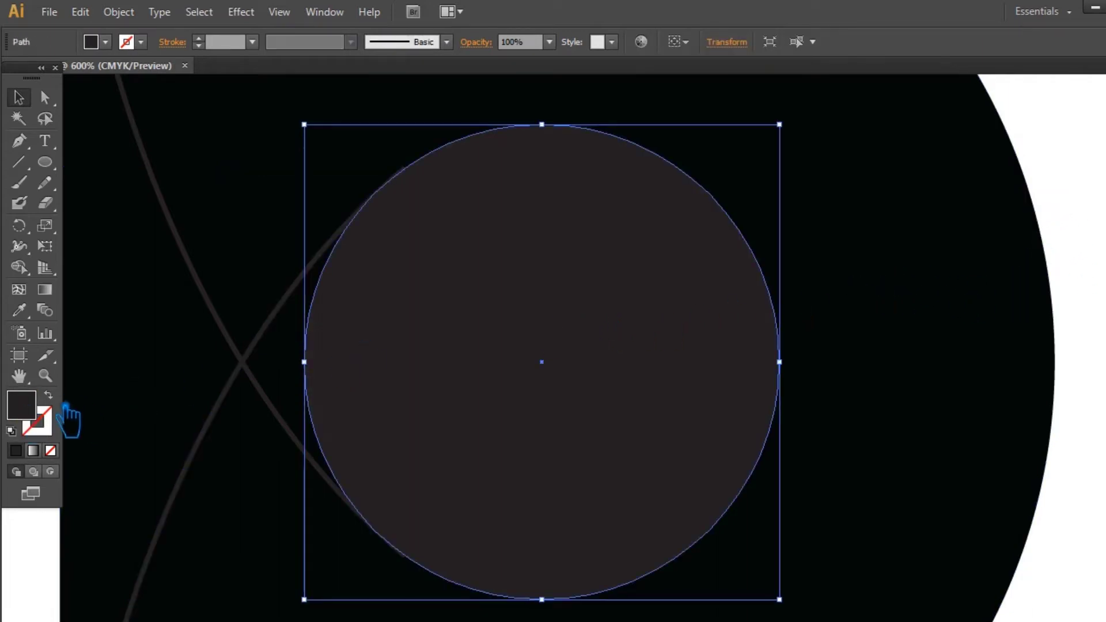
{"action": "left_click", "coordinate": [65, 406]}
{"action": "left_click", "coordinate": [1092, 184]}
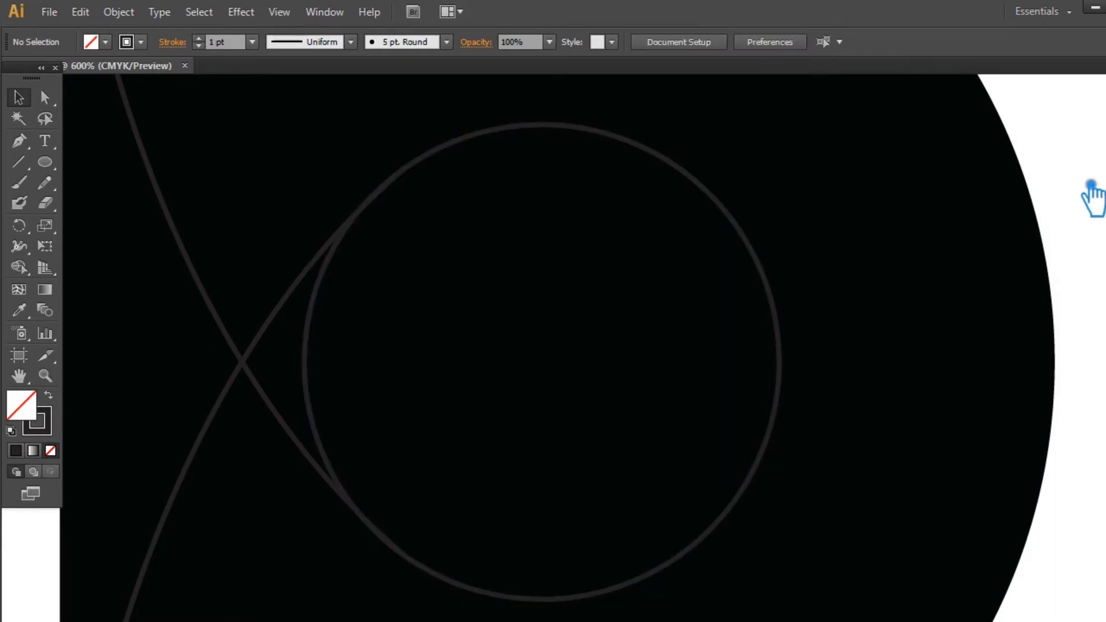
{"action": "key", "text": "ctrl+minus"}
{"action": "key", "text": "ctrl+minus"}
{"action": "key", "text": "ctrl+minus"}
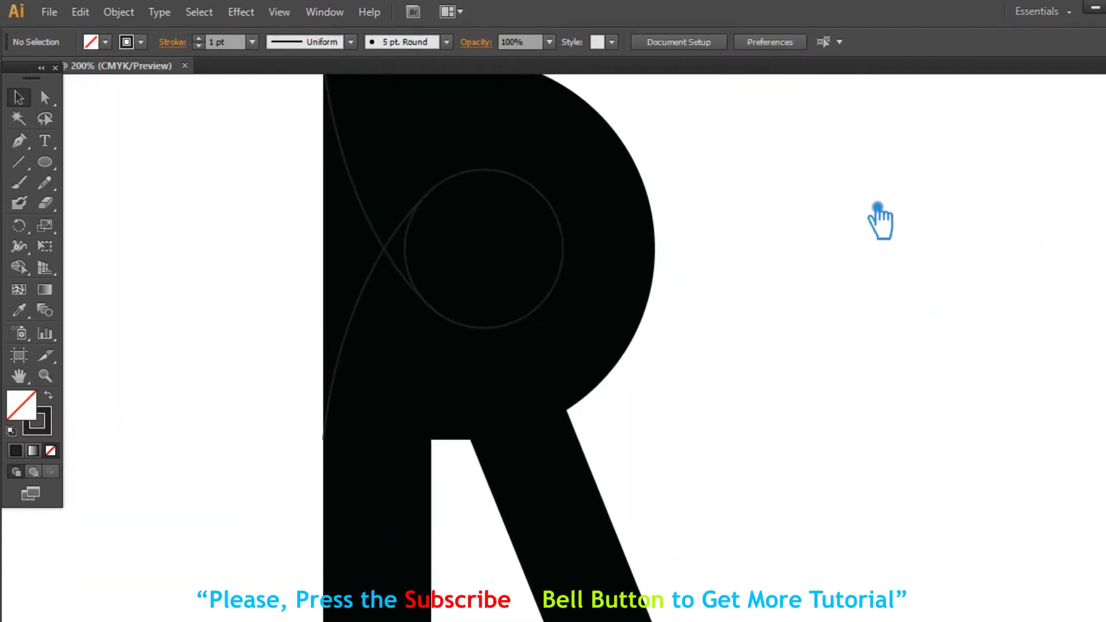
Step: Swap the R's fill to a stroke and raise its weight to 23 pt
{"action": "key", "text": "ctrl+minus"}
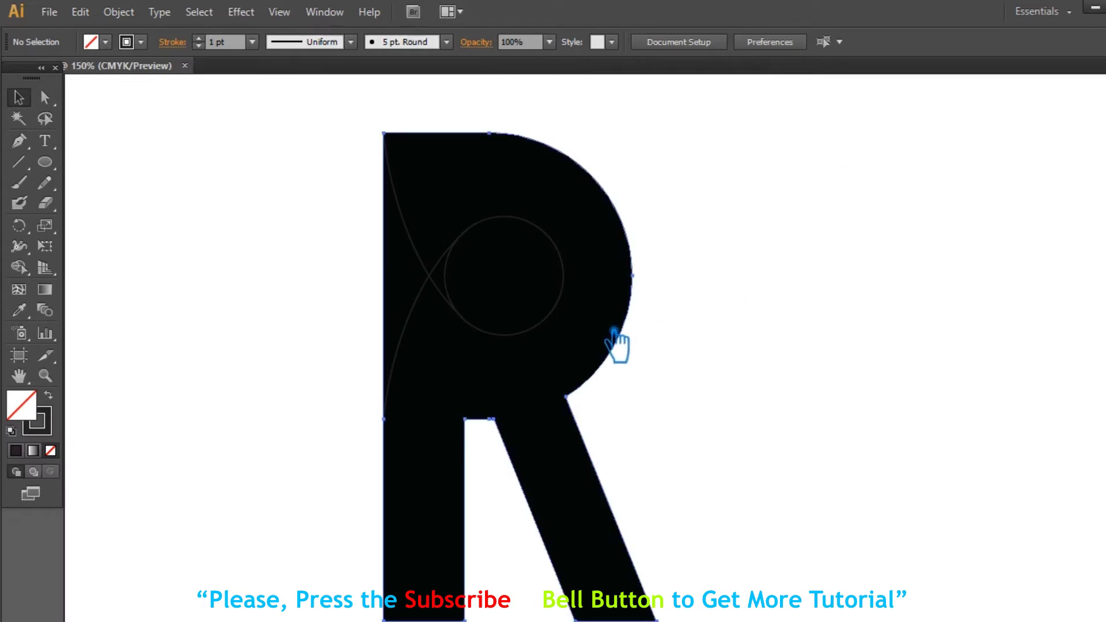
{"action": "left_click", "coordinate": [618, 334]}
{"action": "key", "text": "shift+x"}
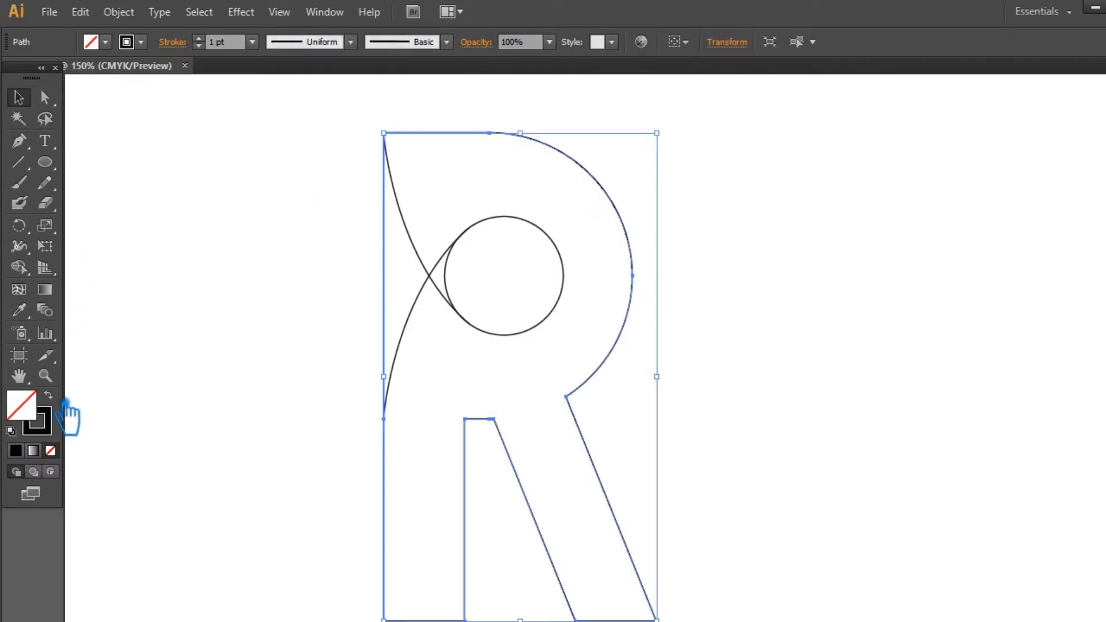
{"action": "left_click", "coordinate": [219, 42]}
{"action": "type", "text": "11"}
{"action": "key", "text": "Return"}
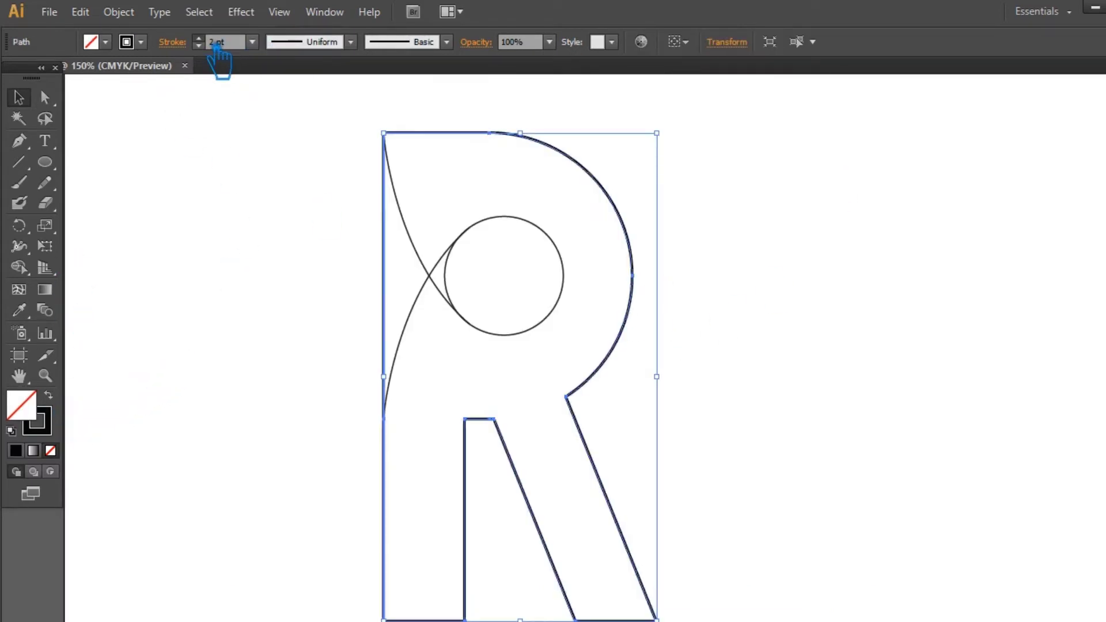
{"action": "key", "text": "Up"}
{"action": "key", "text": "Up"}
{"action": "key", "text": "Up"}
{"action": "key", "text": "Up"}
{"action": "key", "text": "Up"}
{"action": "key", "text": "Up"}
{"action": "key", "text": "Up"}
{"action": "key", "text": "Up"}
{"action": "key", "text": "Up"}
Step: Eyedrop the R's heavy stroke onto the circle and crossing curves
{"action": "left_click_drag", "start_coordinate": [490, 348], "coordinate": [439, 228]}
{"action": "left_click", "coordinate": [19, 310]}
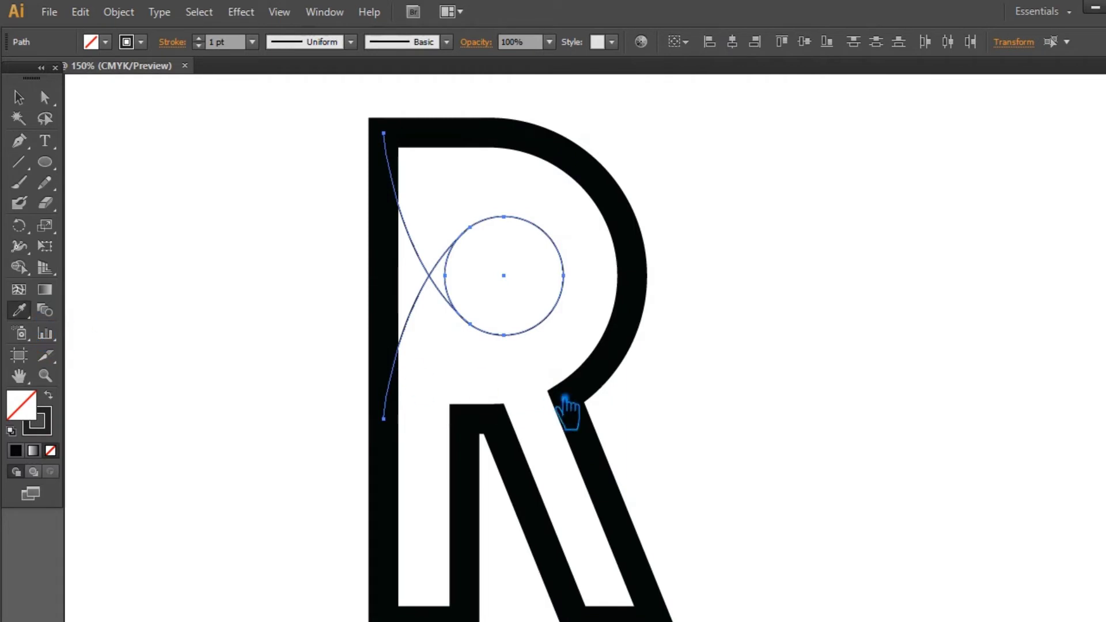
{"action": "left_click", "coordinate": [527, 472]}
{"action": "left_click", "coordinate": [19, 97]}
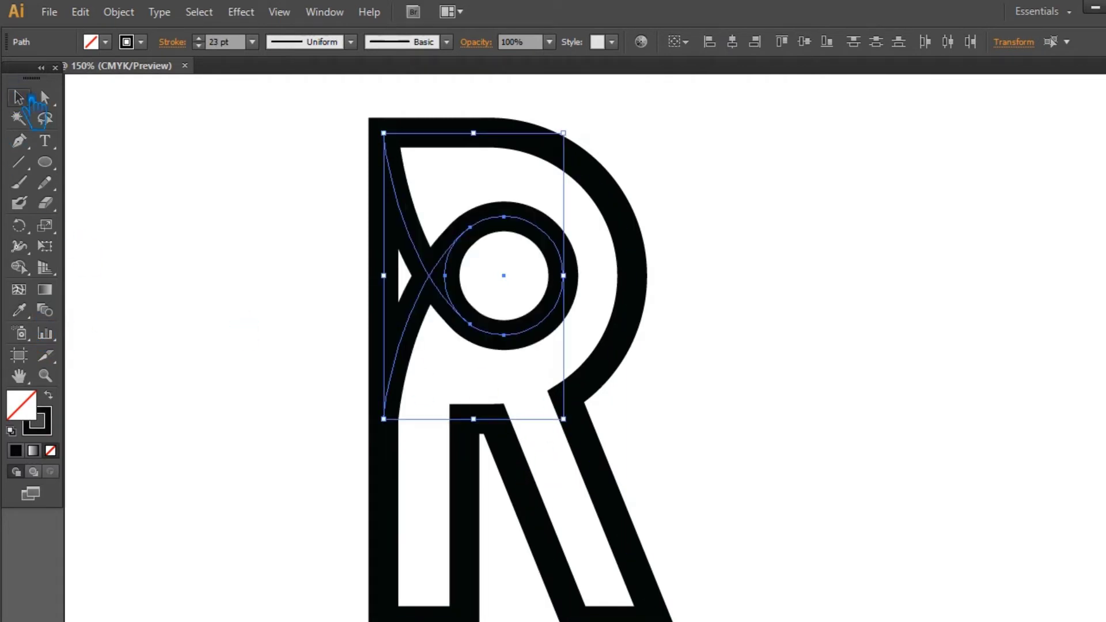
{"action": "left_click", "coordinate": [813, 313]}
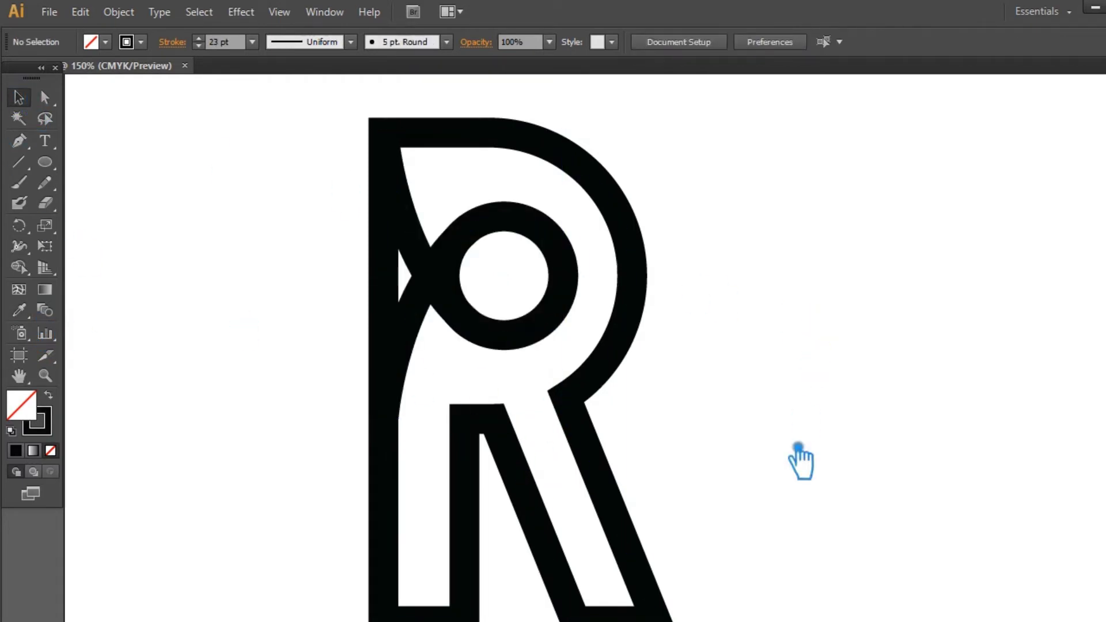
{"action": "left_click_drag", "start_coordinate": [719, 484], "coordinate": [312, 203]}
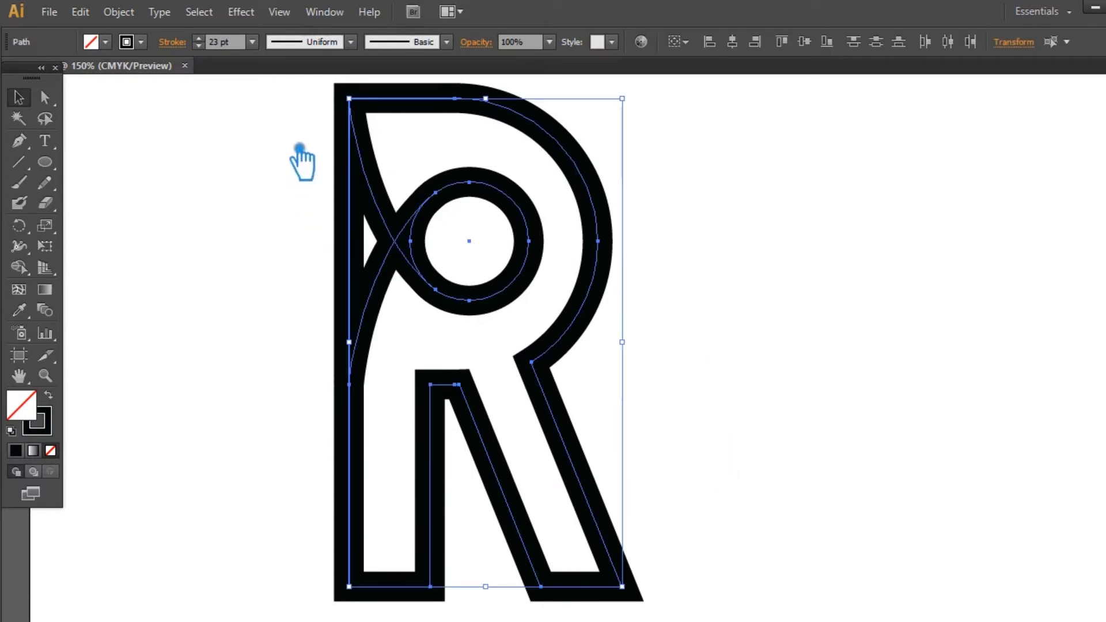
Step: Expand the R's strokes into solid shapes with Object > Expand
{"action": "left_click", "coordinate": [118, 12]}
{"action": "left_click", "coordinate": [153, 200]}
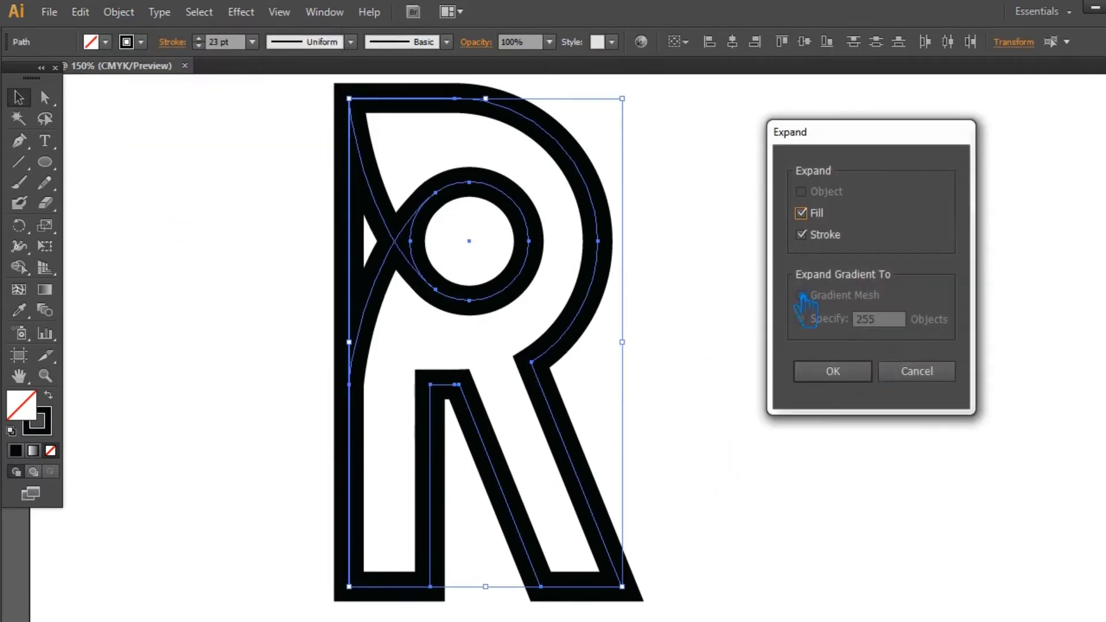
{"action": "left_click", "coordinate": [851, 378]}
{"action": "left_click", "coordinate": [790, 437]}
{"action": "left_click", "coordinate": [568, 432]}
Step: Divide the expanded R with Pathfinder and delete the leftmost vertical strip
{"action": "key", "text": "shift+ctrl+F9"}
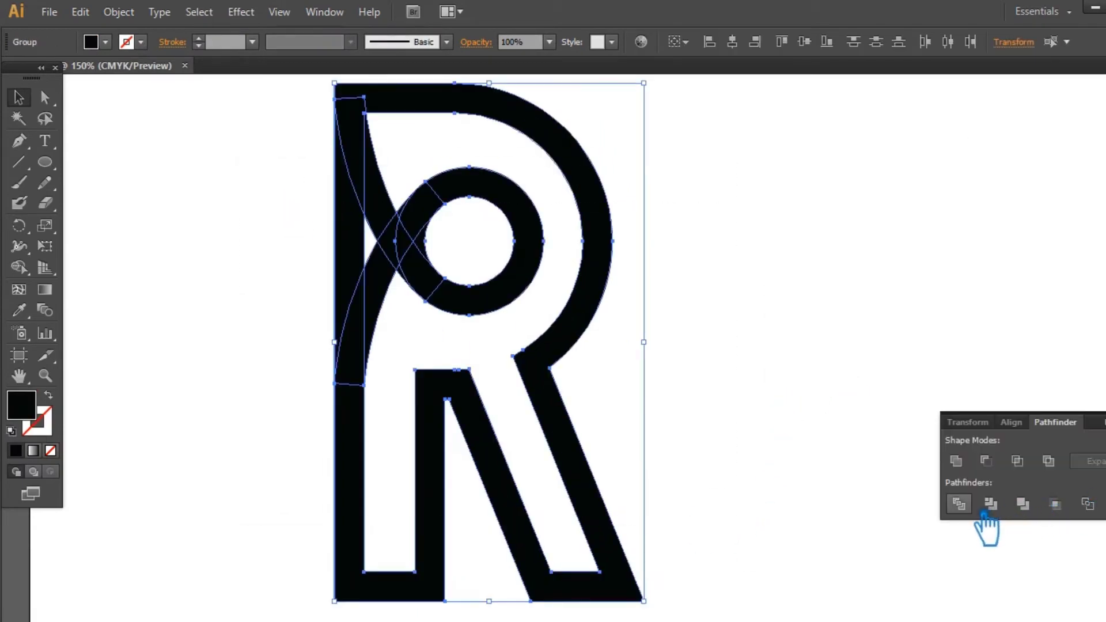
{"action": "left_click", "coordinate": [982, 512]}
{"action": "key", "text": "shift+ctrl+F9"}
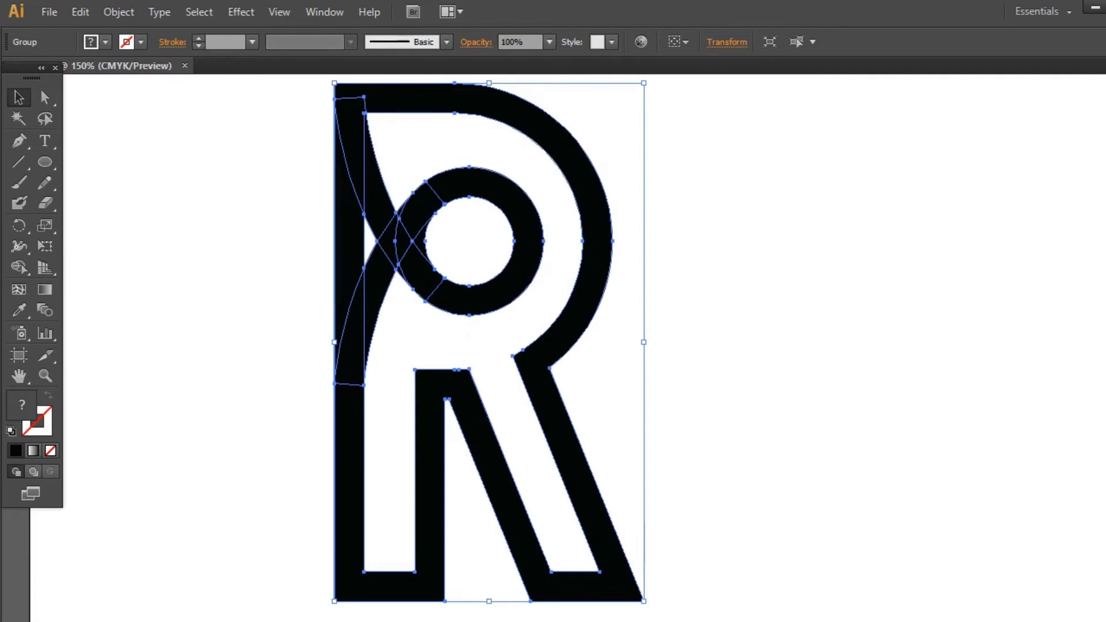
{"action": "left_click", "coordinate": [919, 336]}
{"action": "left_click", "coordinate": [442, 297]}
{"action": "key", "text": "Delete"}
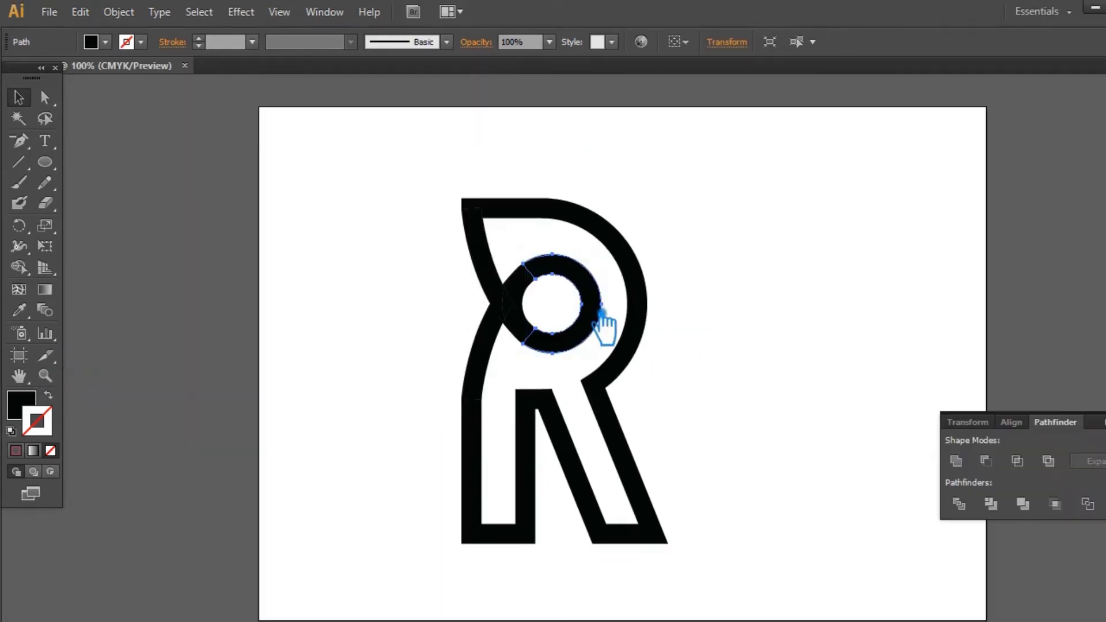
{"action": "left_click", "coordinate": [601, 315]}
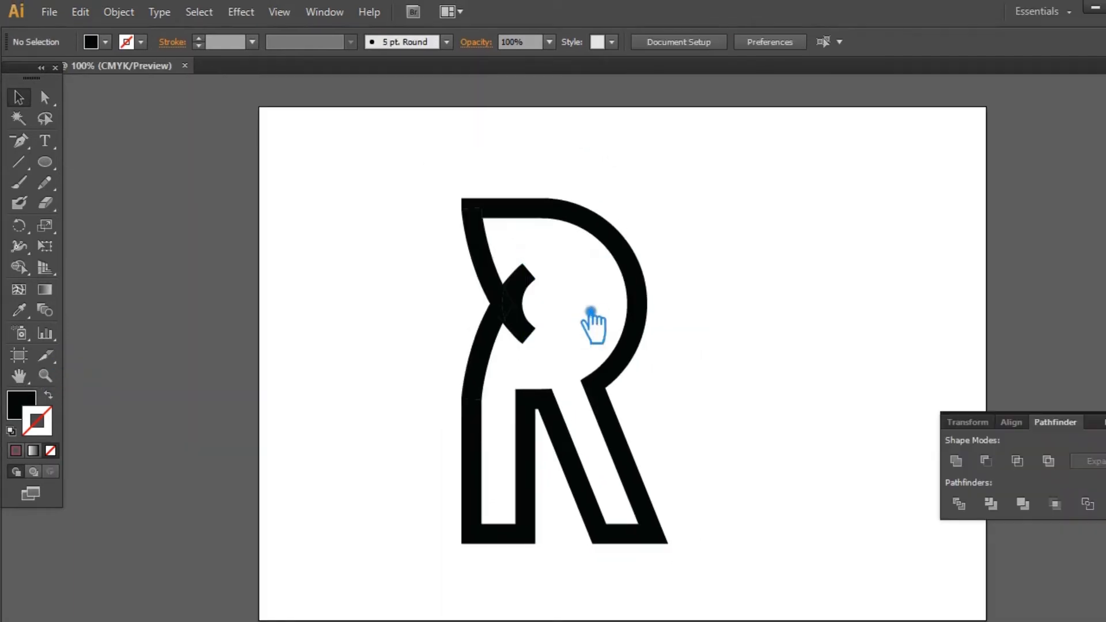
{"action": "left_click", "coordinate": [597, 314]}
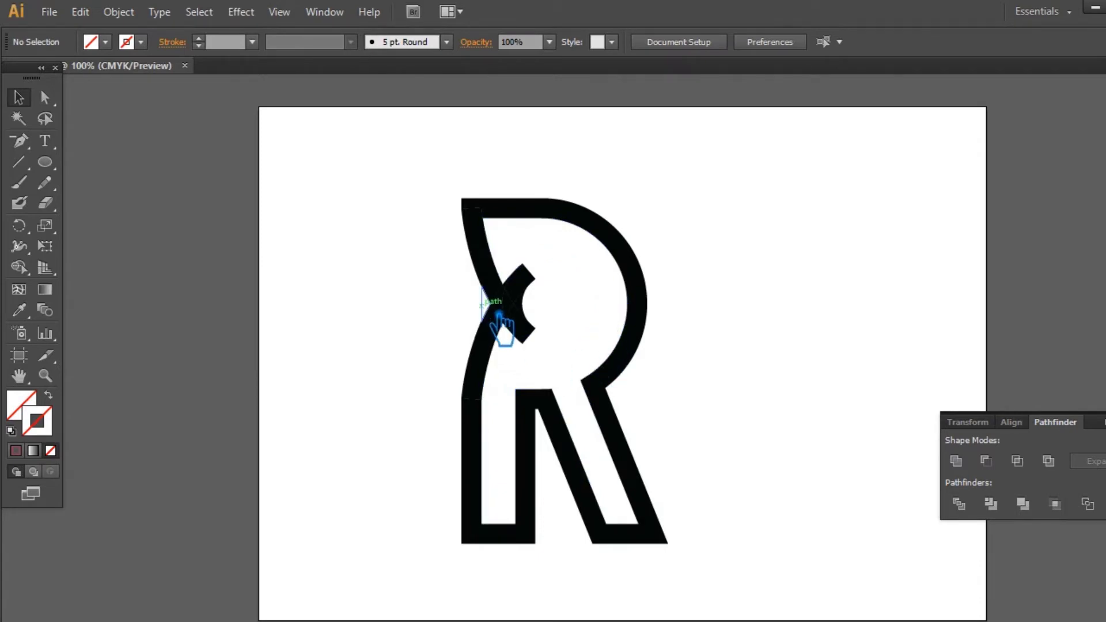
{"action": "left_click_drag", "start_coordinate": [704, 605], "coordinate": [313, 143]}
{"action": "left_click", "coordinate": [342, 225]}
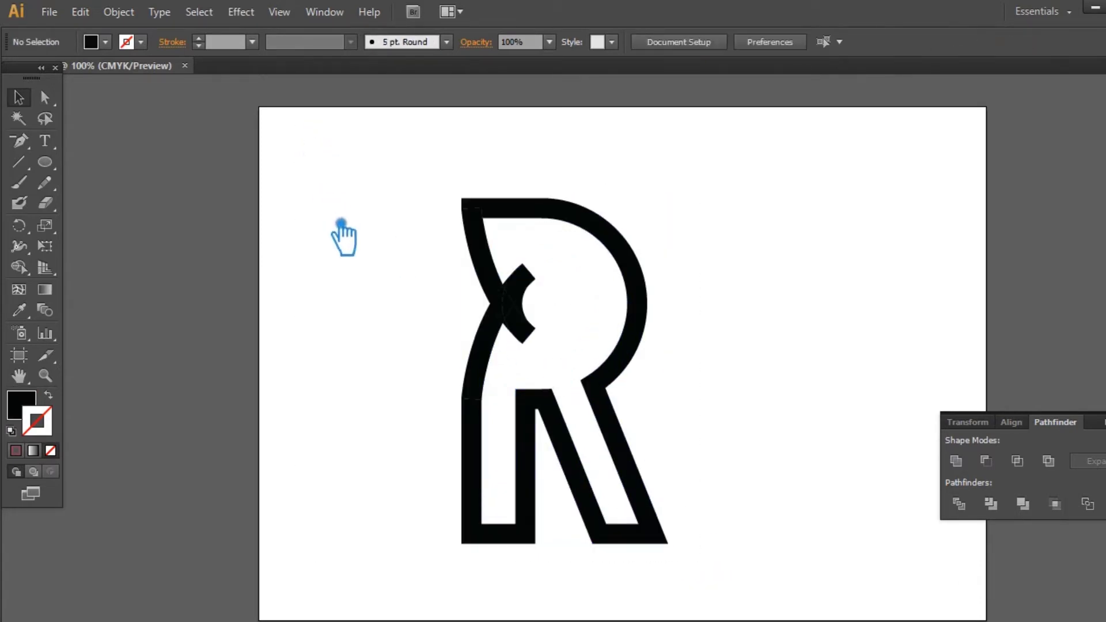
{"action": "key", "text": "ctrl+z"}
{"action": "left_click", "coordinate": [721, 353]}
{"action": "left_click_drag", "start_coordinate": [729, 554], "coordinate": [429, 206]}
{"action": "left_click", "coordinate": [958, 461]}
{"action": "left_click_drag", "start_coordinate": [668, 198], "coordinate": [622, 261]}
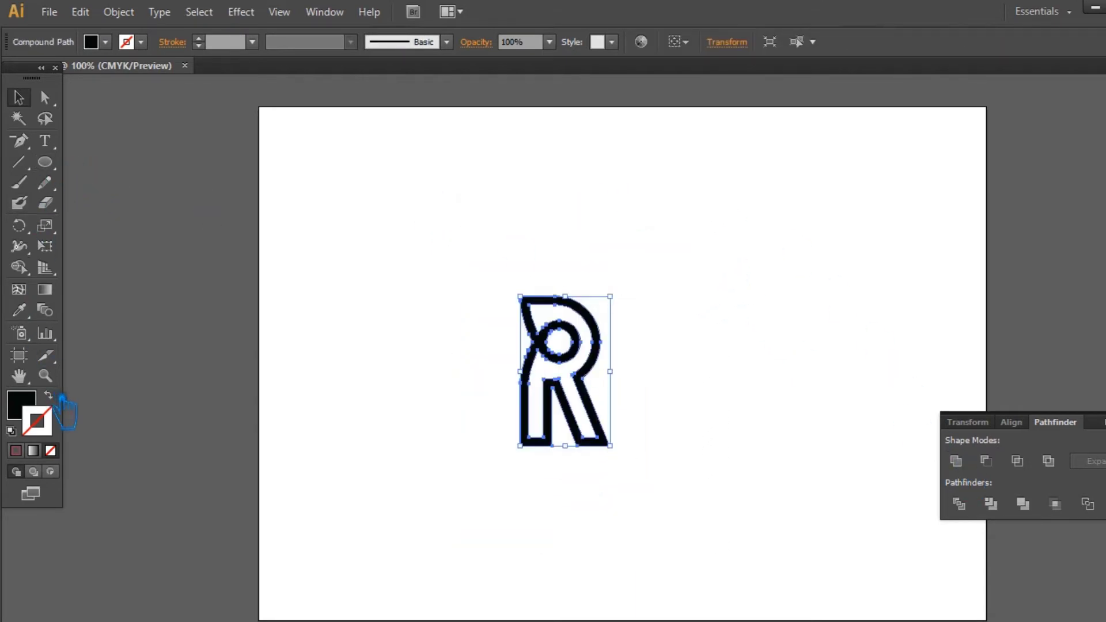
{"action": "left_click", "coordinate": [45, 376]}
{"action": "mouse_move", "coordinate": [426, 229]}
{"action": "left_mouse_down"}
{"action": "mouse_move", "coordinate": [712, 518]}
{"action": "mouse_move", "coordinate": [729, 522]}
{"action": "left_mouse_up"}
{"action": "key", "text": "shift+Tab"}
{"action": "left_click", "coordinate": [19, 97]}
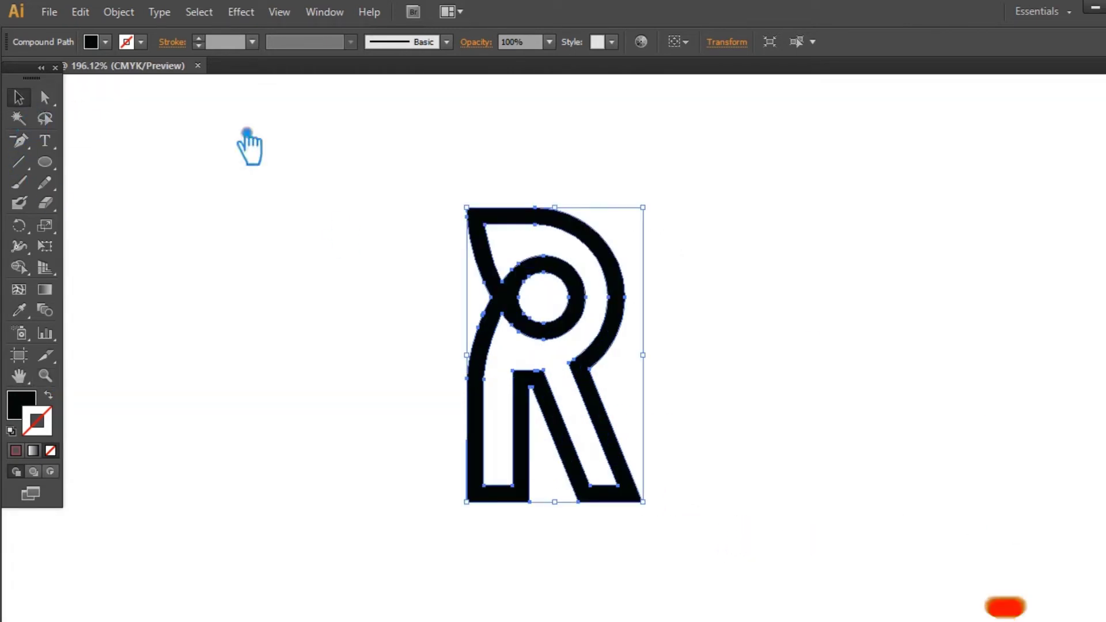
{"action": "left_click", "coordinate": [740, 276]}
{"action": "key", "text": "ctrl+plus"}
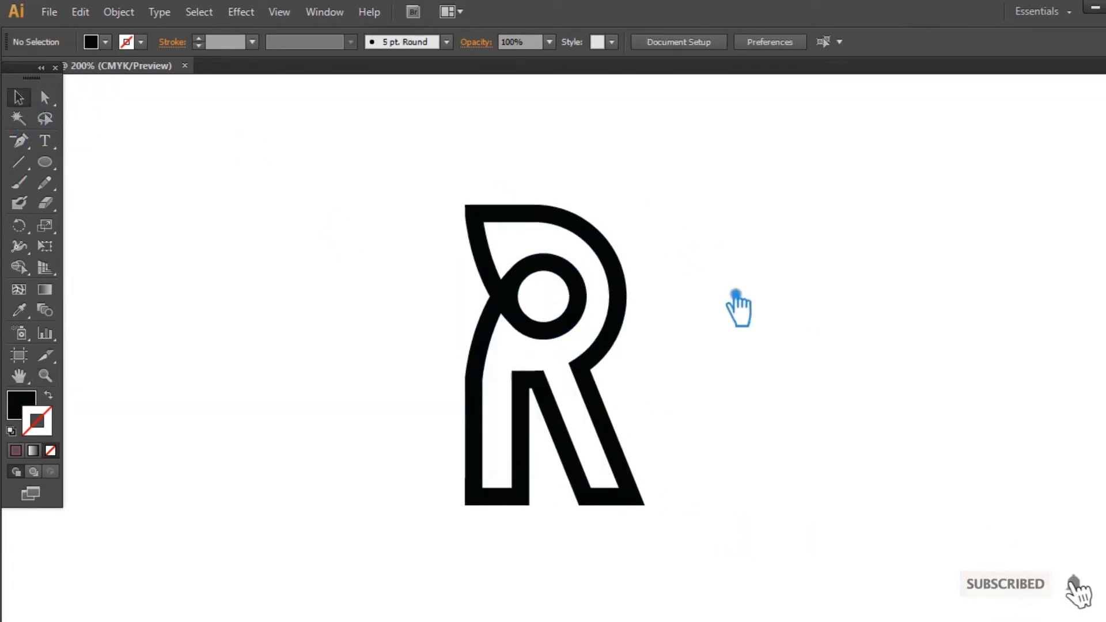
{"action": "key", "text": "ctrl+plus"}
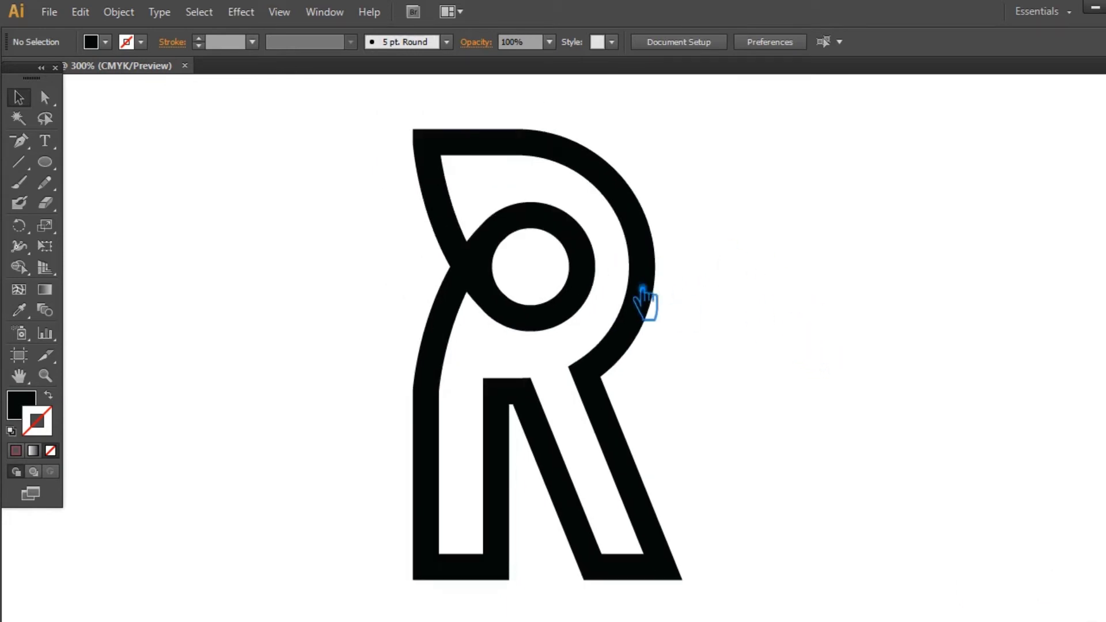
{"action": "left_click", "coordinate": [487, 277]}
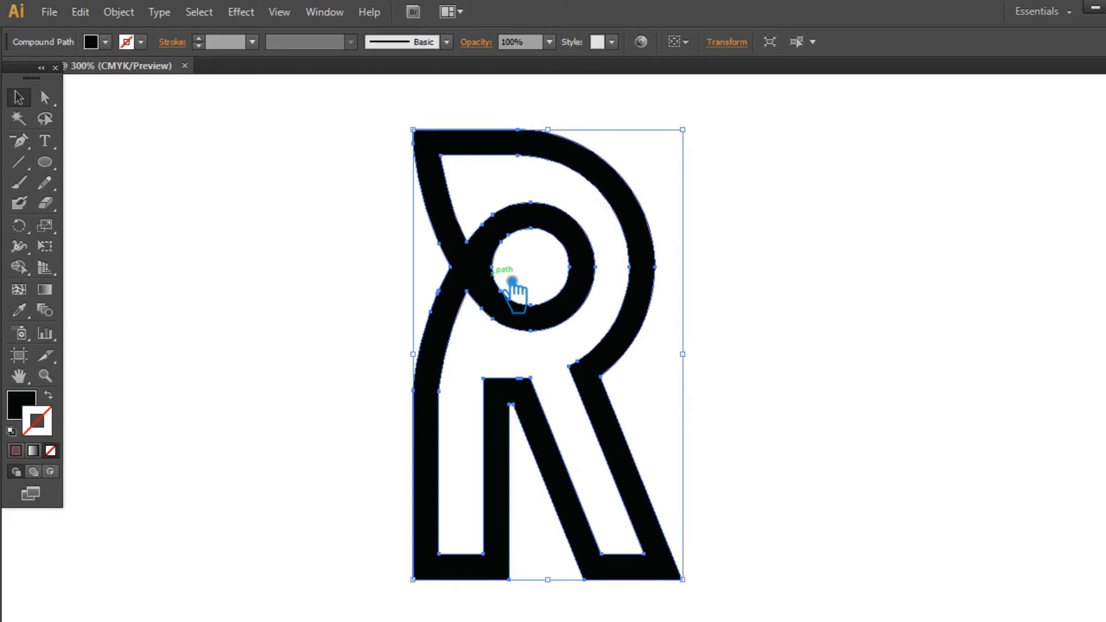
{"action": "left_click", "coordinate": [901, 288]}
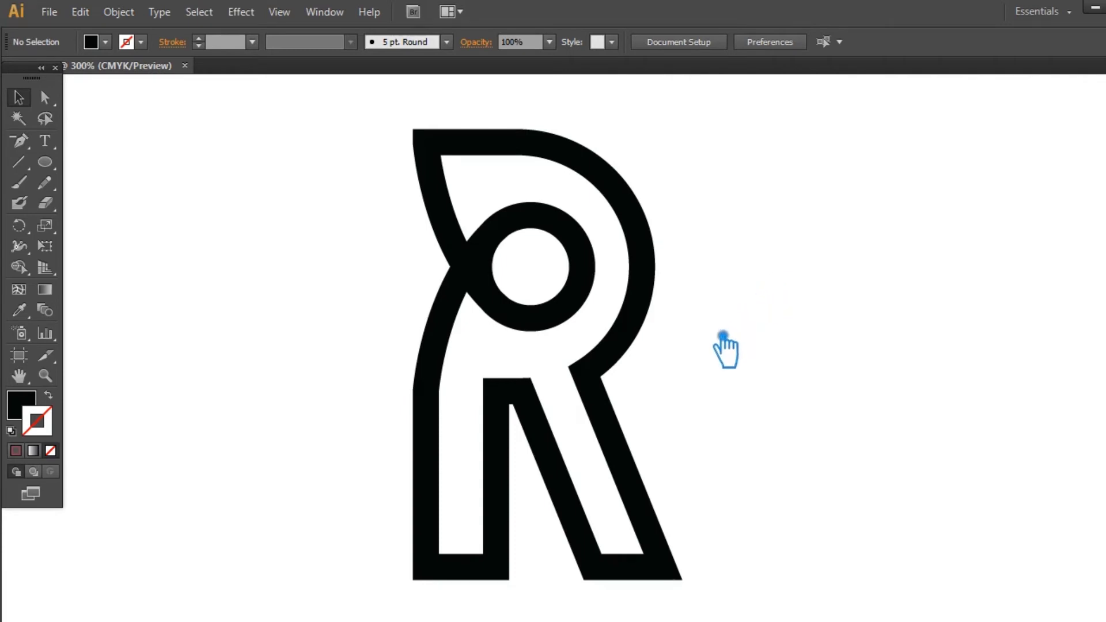
Step: Draw a small circle left of the R and duplicate it into a column of four
{"action": "left_click", "coordinate": [582, 328]}
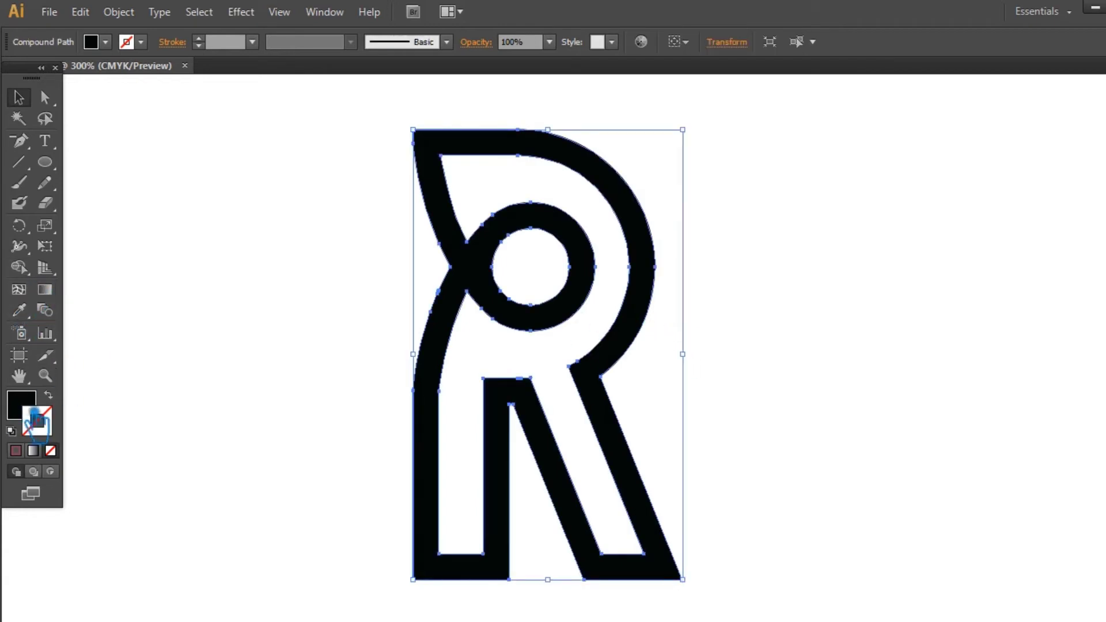
{"action": "left_click", "coordinate": [21, 402]}
{"action": "left_click", "coordinate": [178, 328]}
{"action": "mouse_move", "coordinate": [132, 182]}
{"action": "left_mouse_down"}
{"action": "mouse_move", "coordinate": [154, 204]}
{"action": "mouse_move", "coordinate": [143, 257]}
{"action": "left_mouse_up"}
{"action": "left_click", "coordinate": [19, 98]}
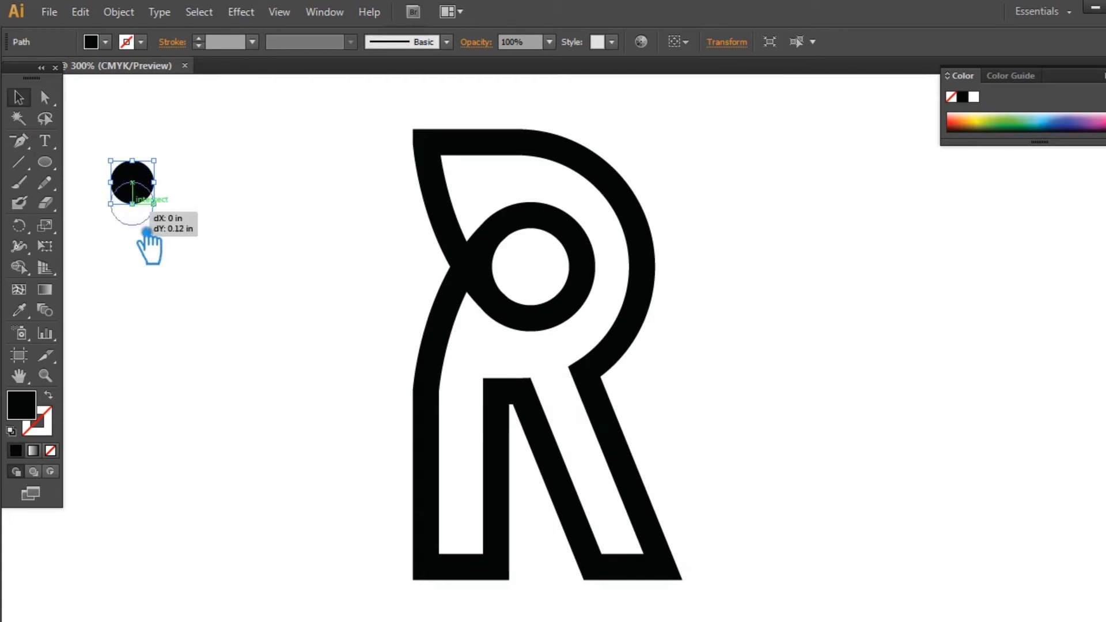
{"action": "key", "text": "ctrl+d"}
{"action": "key", "text": "ctrl+d"}
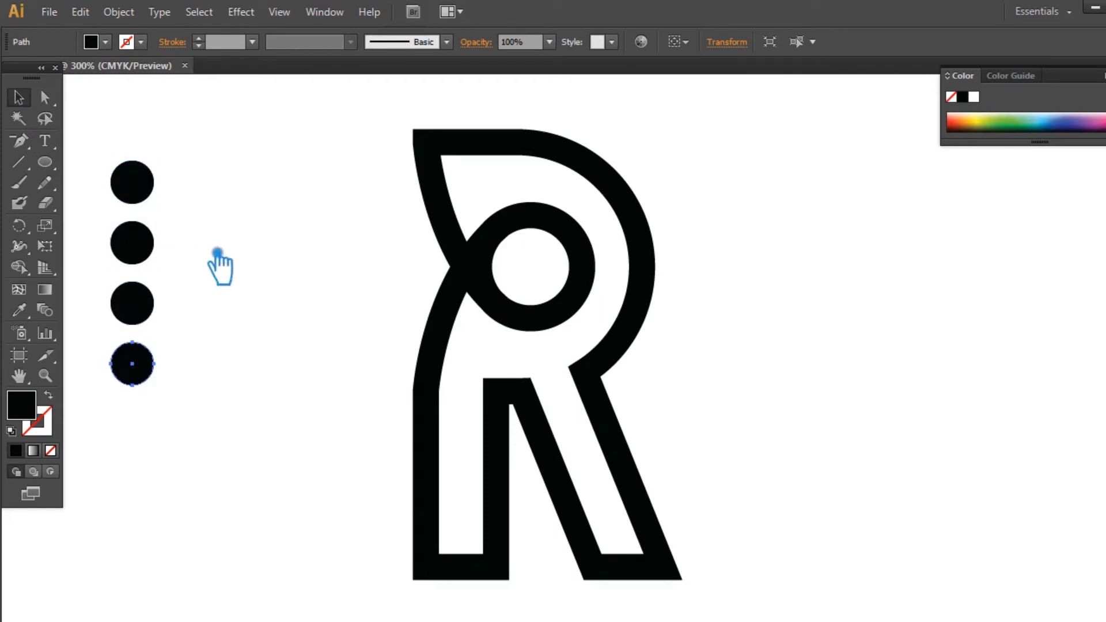
{"action": "left_click", "coordinate": [216, 271]}
Step: Fill the top circle with a bright light green
{"action": "left_click", "coordinate": [144, 193]}
{"action": "double_click", "coordinate": [43, 409]}
{"action": "left_click_drag", "start_coordinate": [618, 317], "coordinate": [617, 306]}
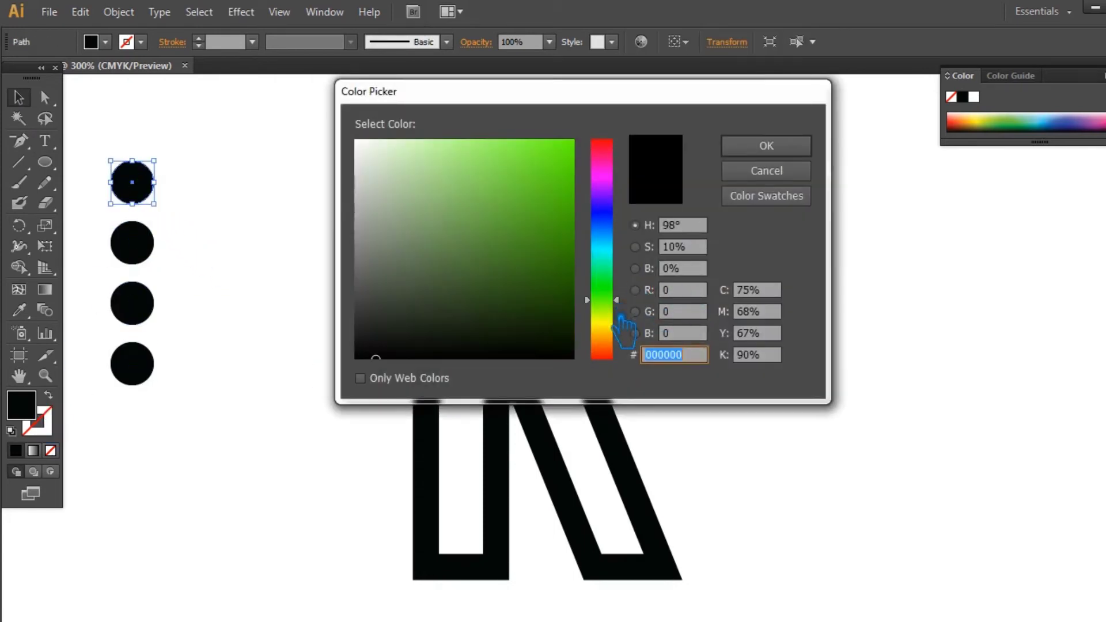
{"action": "left_click_drag", "start_coordinate": [547, 212], "coordinate": [530, 140]}
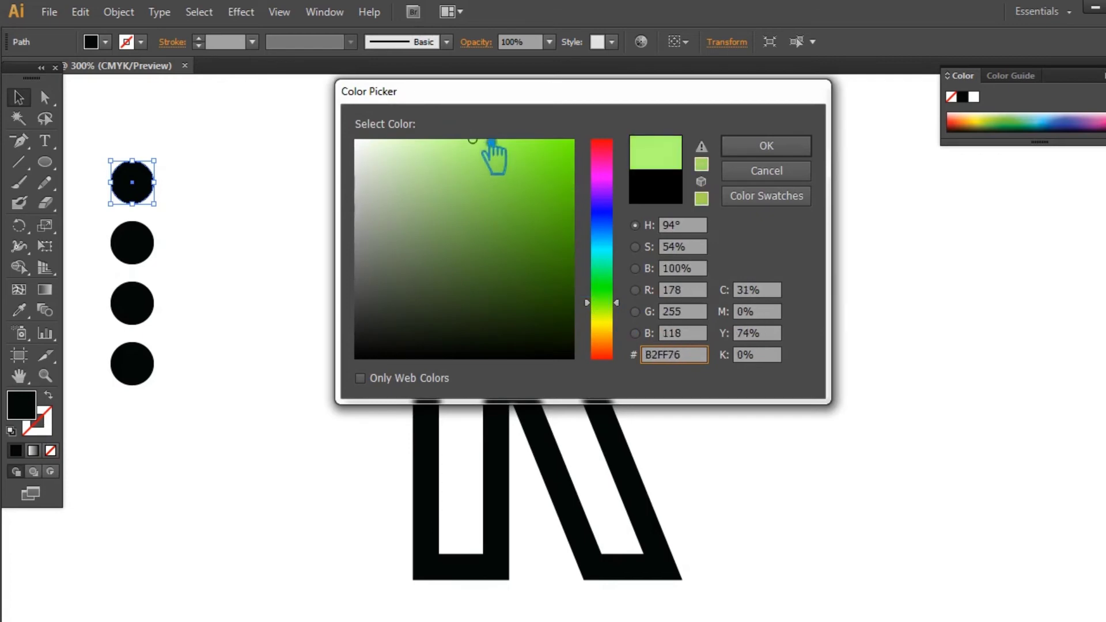
{"action": "left_click", "coordinate": [766, 146]}
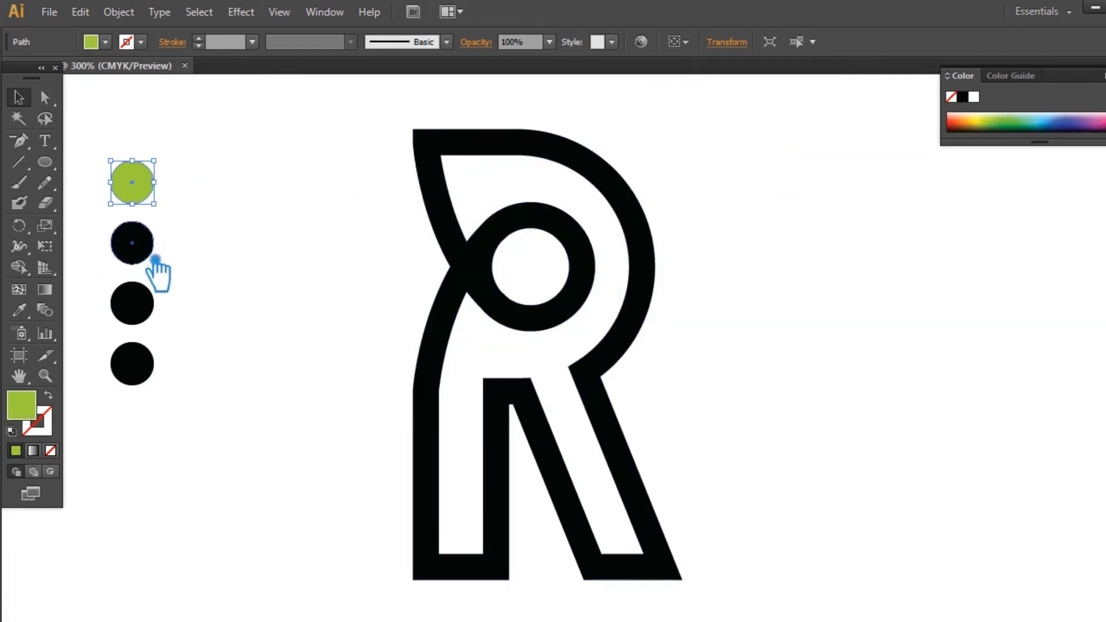
Step: Fill the second circle with a dark green shade of that green
{"action": "left_click", "coordinate": [145, 257]}
{"action": "left_click", "coordinate": [19, 310]}
{"action": "left_click", "coordinate": [145, 181]}
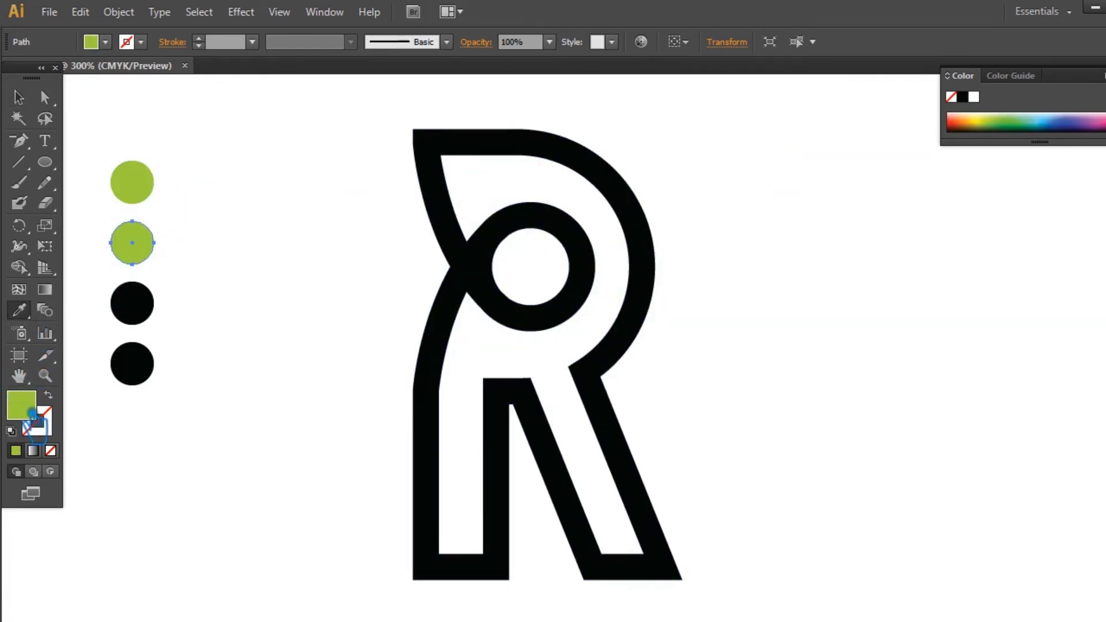
{"action": "double_click", "coordinate": [32, 414]}
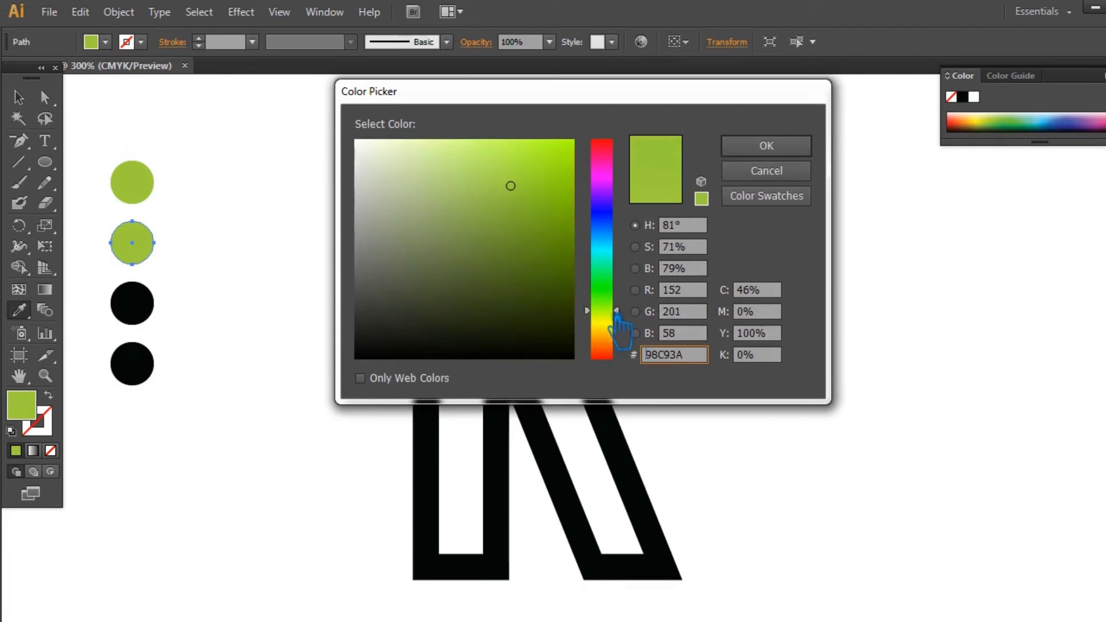
{"action": "left_click_drag", "start_coordinate": [551, 261], "coordinate": [549, 301]}
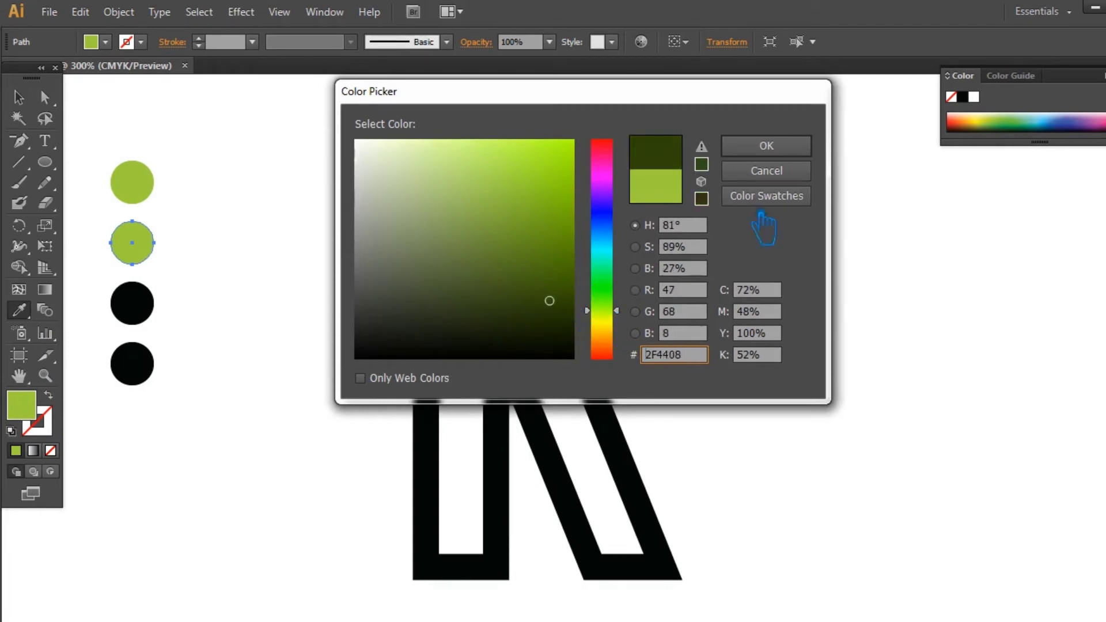
{"action": "left_click", "coordinate": [766, 145]}
{"action": "double_click", "coordinate": [32, 413]}
{"action": "left_click_drag", "start_coordinate": [548, 303], "coordinate": [552, 289]}
{"action": "left_click", "coordinate": [555, 299]}
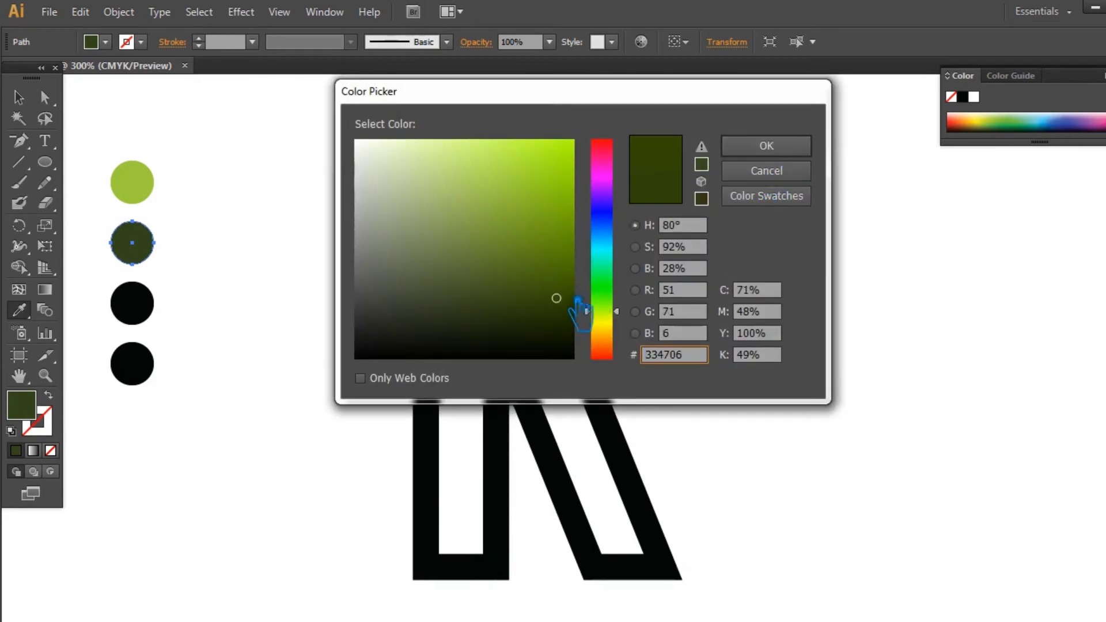
{"action": "left_click", "coordinate": [797, 144]}
Step: Fill the third circle with a light sky blue
{"action": "key", "text": "v"}
{"action": "left_click", "coordinate": [271, 173]}
{"action": "left_click", "coordinate": [136, 316]}
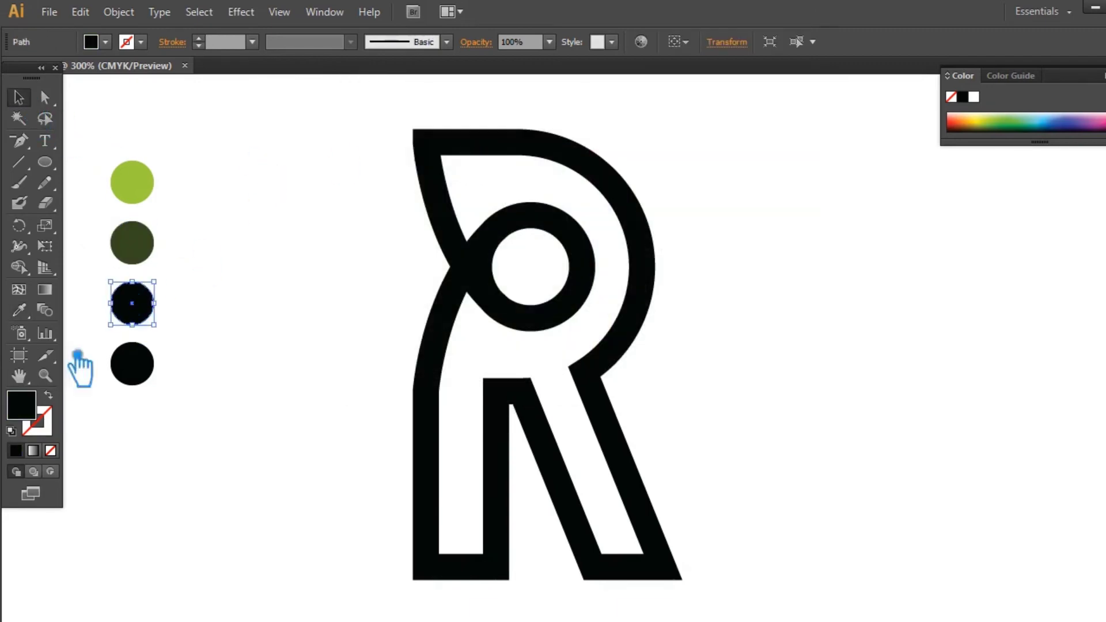
{"action": "double_click", "coordinate": [21, 405]}
{"action": "left_click", "coordinate": [602, 244]}
{"action": "left_click_drag", "start_coordinate": [507, 196], "coordinate": [489, 138]}
{"action": "left_click", "coordinate": [760, 146]}
Step: Fill the fourth circle with a dark teal blue and deselect it
{"action": "left_click", "coordinate": [138, 369]}
{"action": "left_click", "coordinate": [19, 310]}
{"action": "left_click", "coordinate": [155, 305]}
{"action": "double_click", "coordinate": [21, 405]}
{"action": "left_click", "coordinate": [550, 291]}
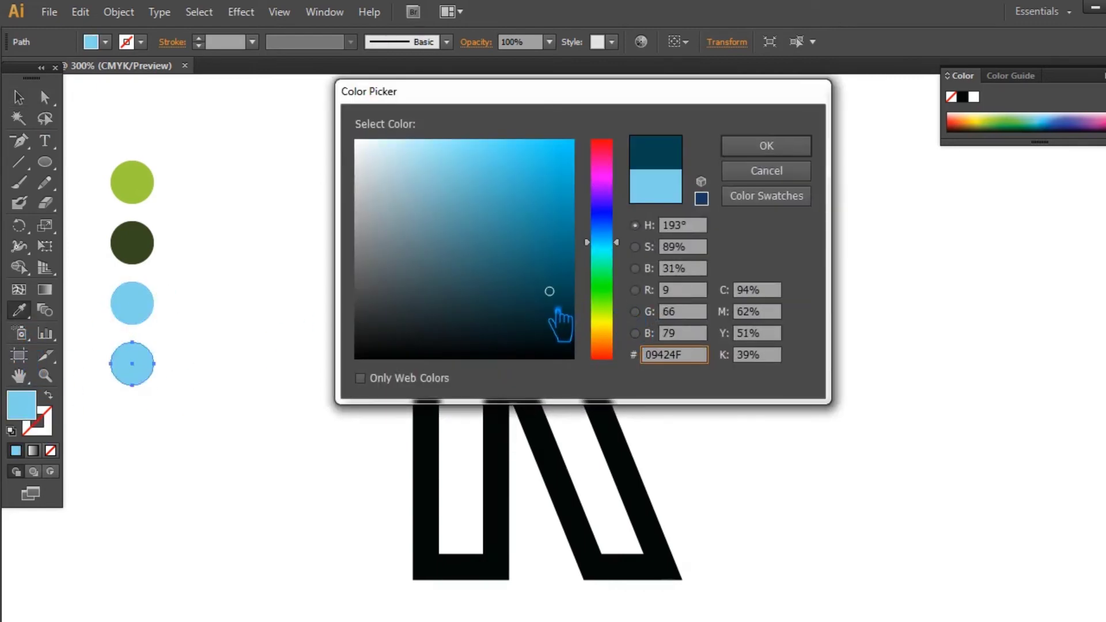
{"action": "left_click", "coordinate": [563, 313]}
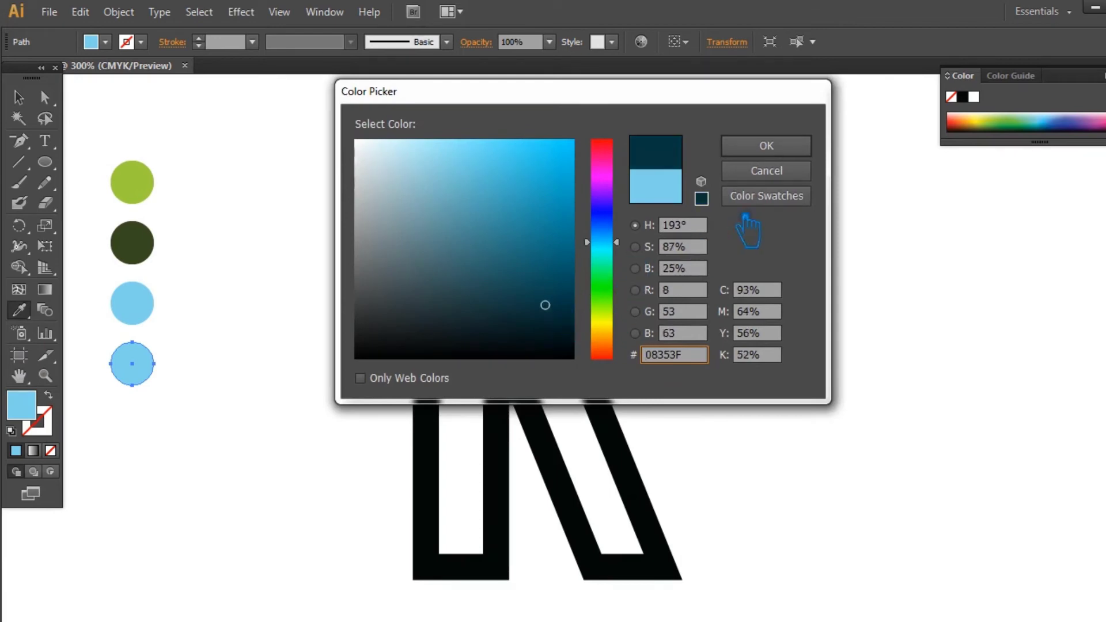
{"action": "left_click", "coordinate": [766, 146]}
{"action": "left_click", "coordinate": [572, 210]}
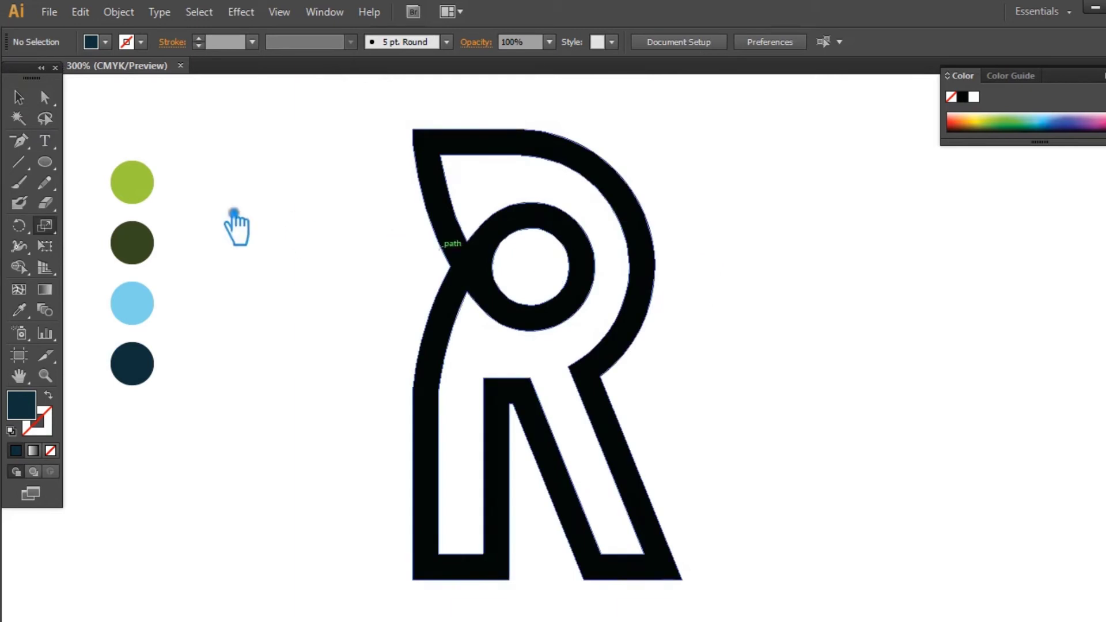
Step: Check the light green circle's colour value and reselect the R
{"action": "left_click", "coordinate": [145, 193]}
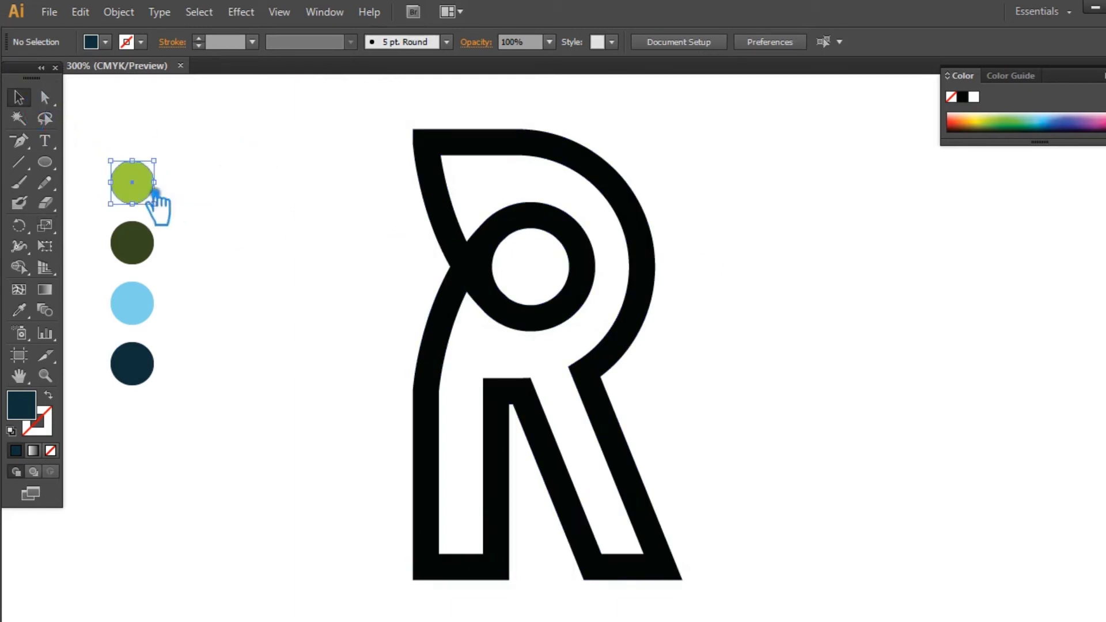
{"action": "double_click", "coordinate": [34, 410]}
{"action": "left_click", "coordinate": [766, 146]}
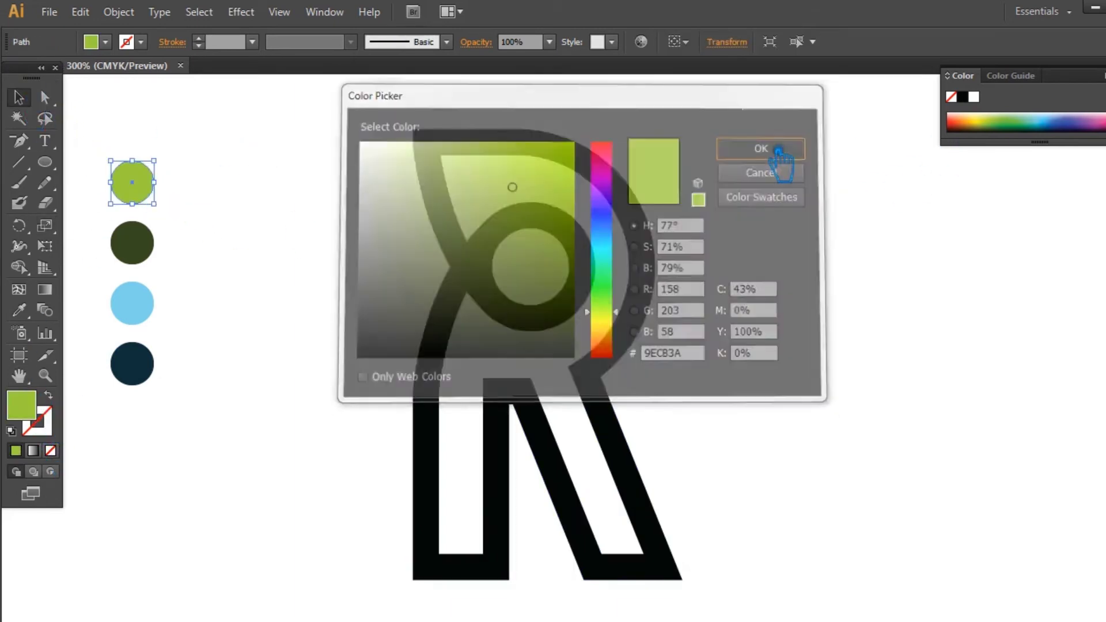
{"action": "left_click", "coordinate": [585, 369]}
{"action": "left_click", "coordinate": [44, 290]}
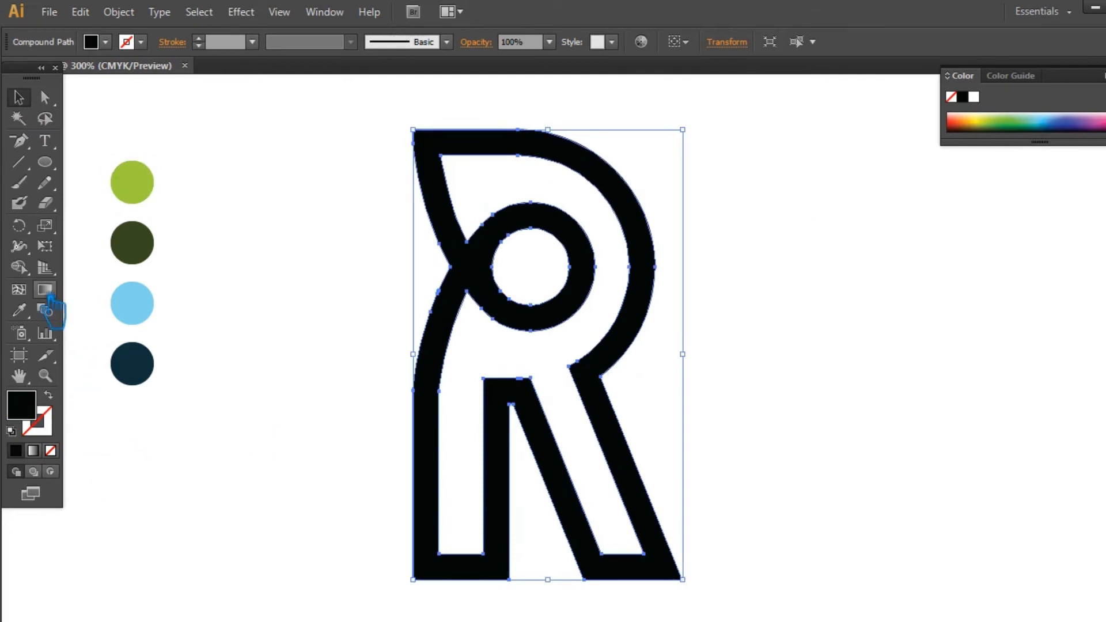
Step: Fill the R with a gradient whose start stop is light green
{"action": "left_click", "coordinate": [508, 310]}
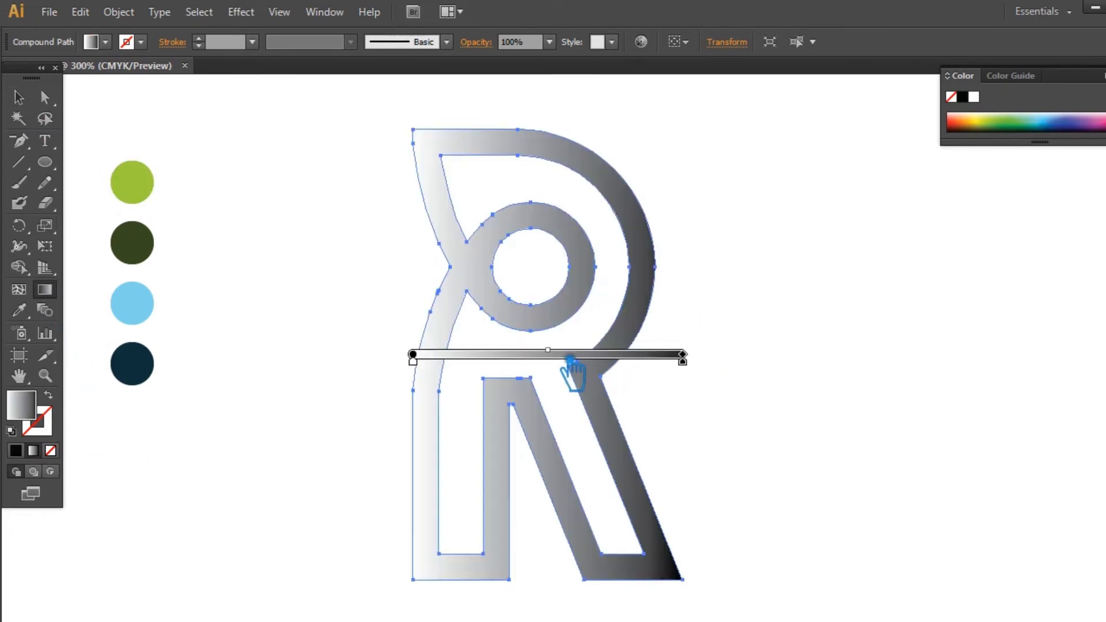
{"action": "left_click_drag", "start_coordinate": [562, 359], "coordinate": [490, 359]}
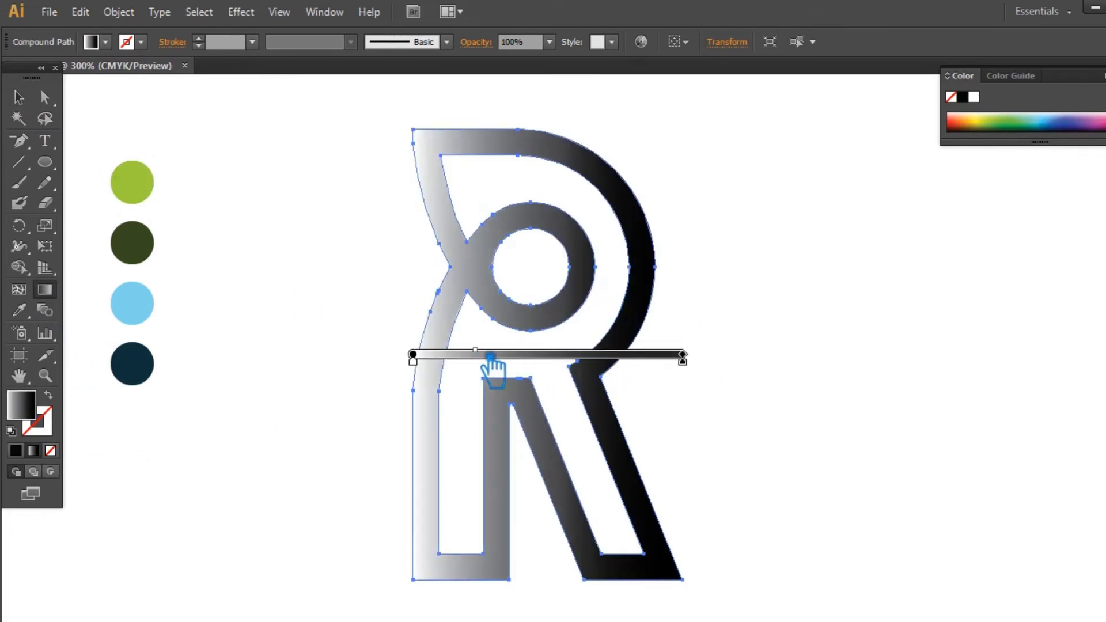
{"action": "key", "text": "ctrl+F9"}
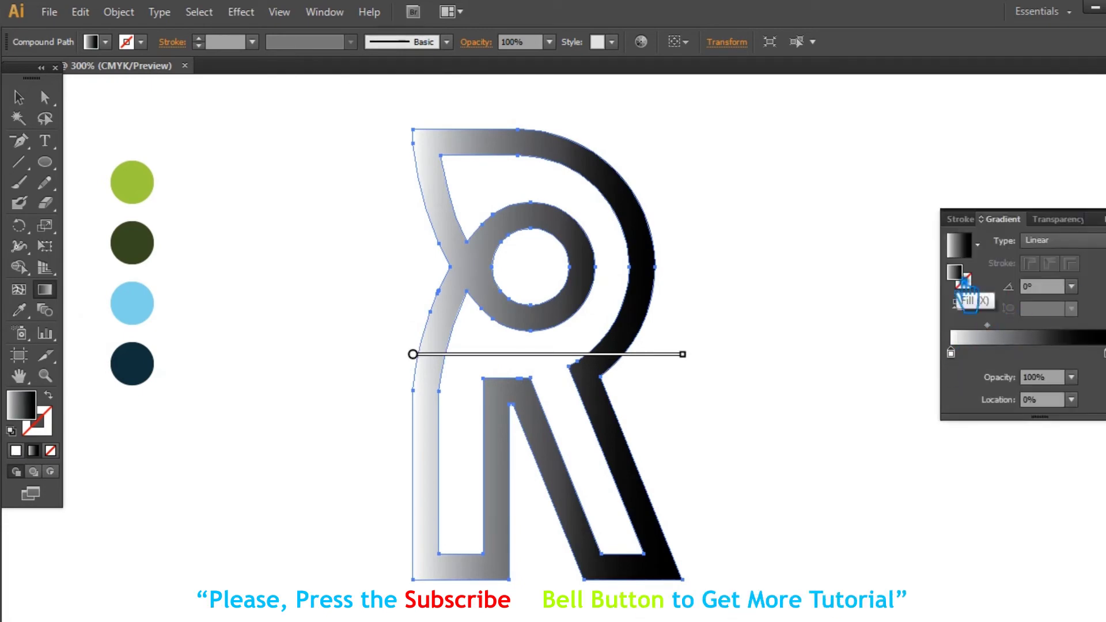
{"action": "double_click", "coordinate": [965, 282]}
{"action": "left_click", "coordinate": [766, 147]}
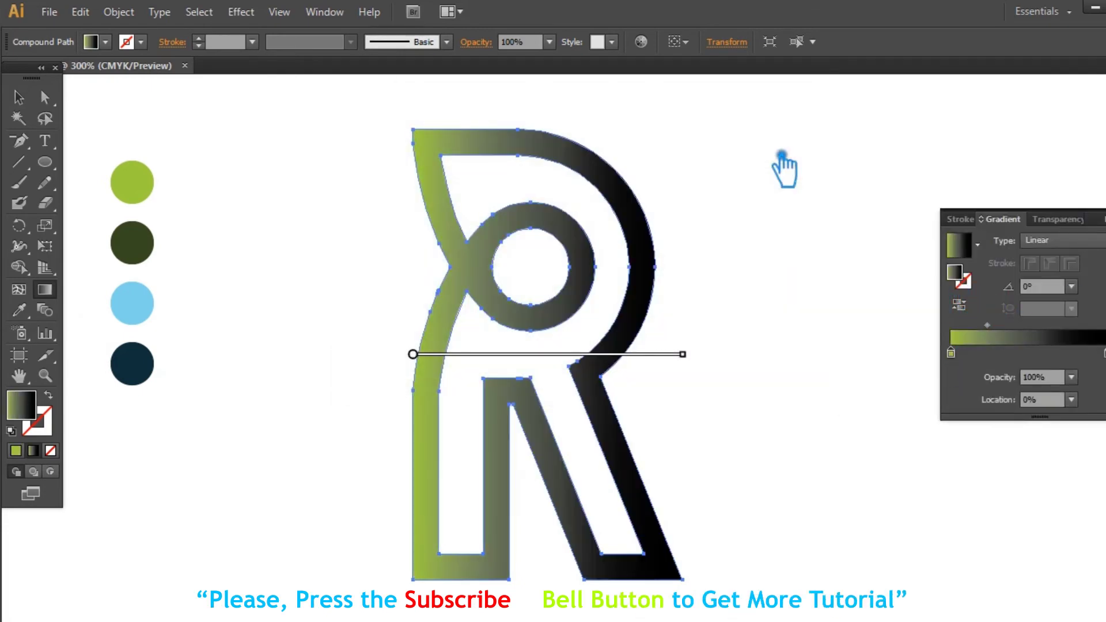
Step: Set the gradient's end stop to the dark green circle's colour value
{"action": "key", "text": "v"}
{"action": "left_click", "coordinate": [132, 243]}
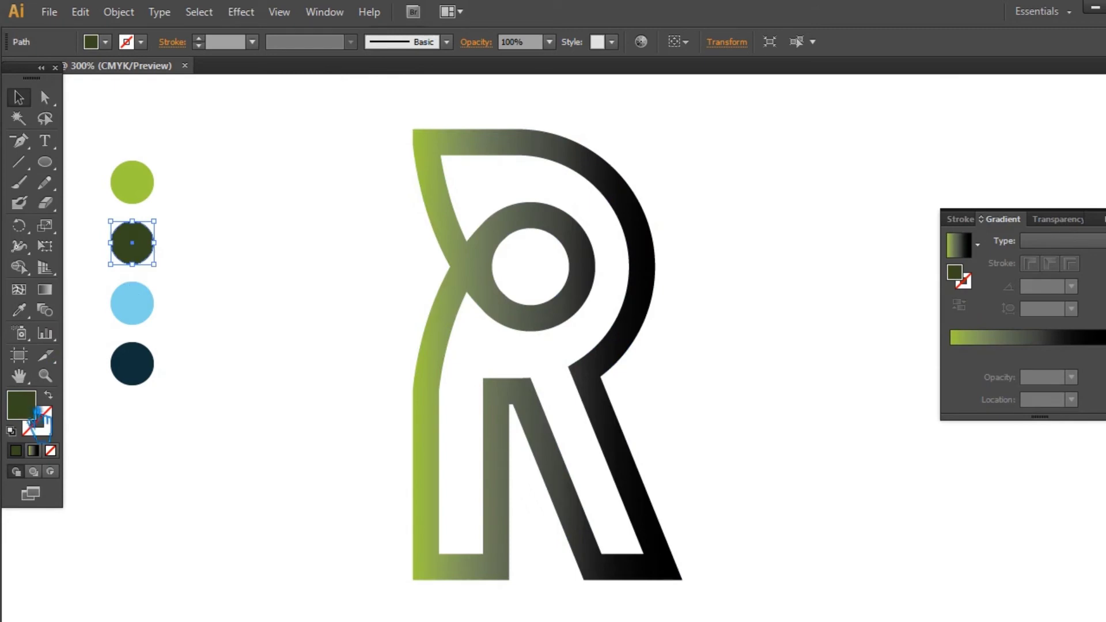
{"action": "double_click", "coordinate": [33, 415]}
{"action": "key", "text": "ctrl+c"}
{"action": "left_click", "coordinate": [775, 172]}
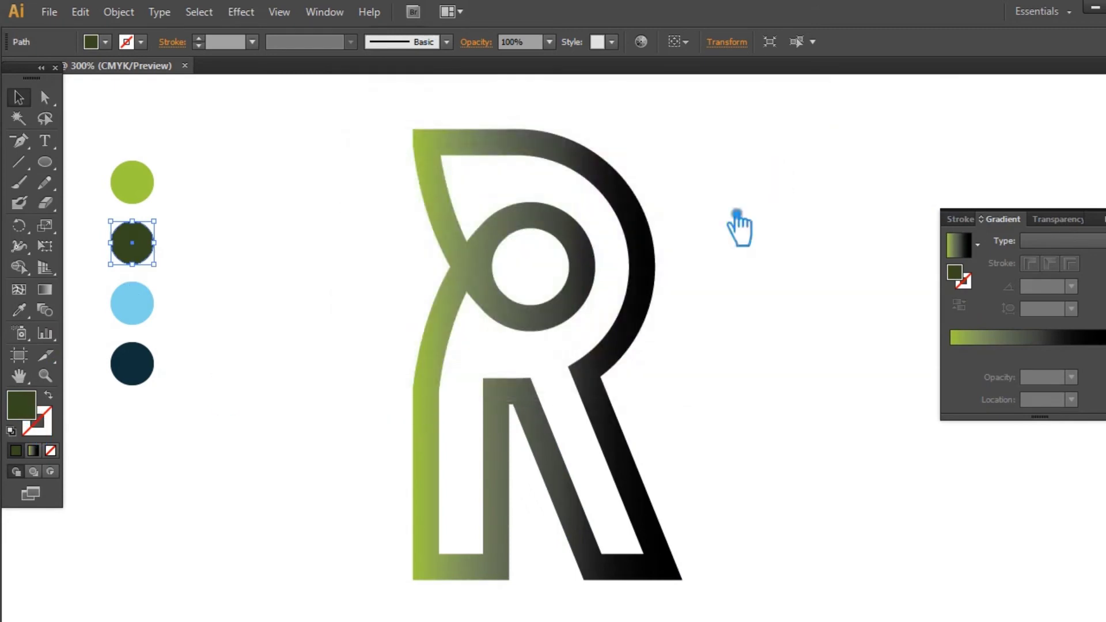
{"action": "left_click", "coordinate": [646, 490]}
{"action": "left_click", "coordinate": [1103, 353]}
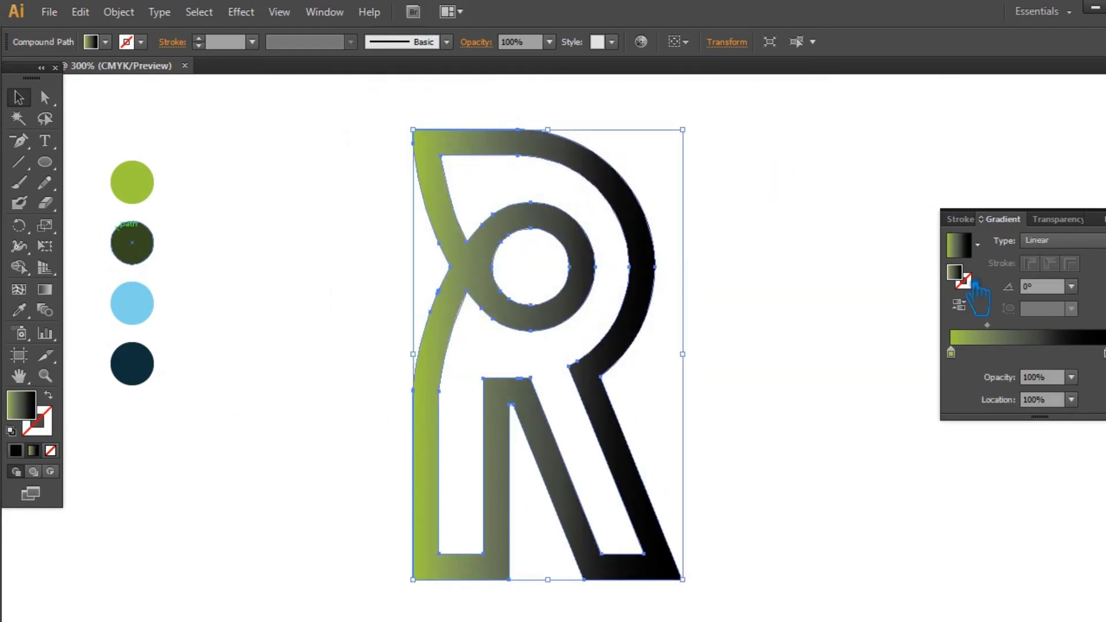
{"action": "double_click", "coordinate": [957, 274]}
{"action": "key", "text": "ctrl+v"}
{"action": "left_click", "coordinate": [797, 151]}
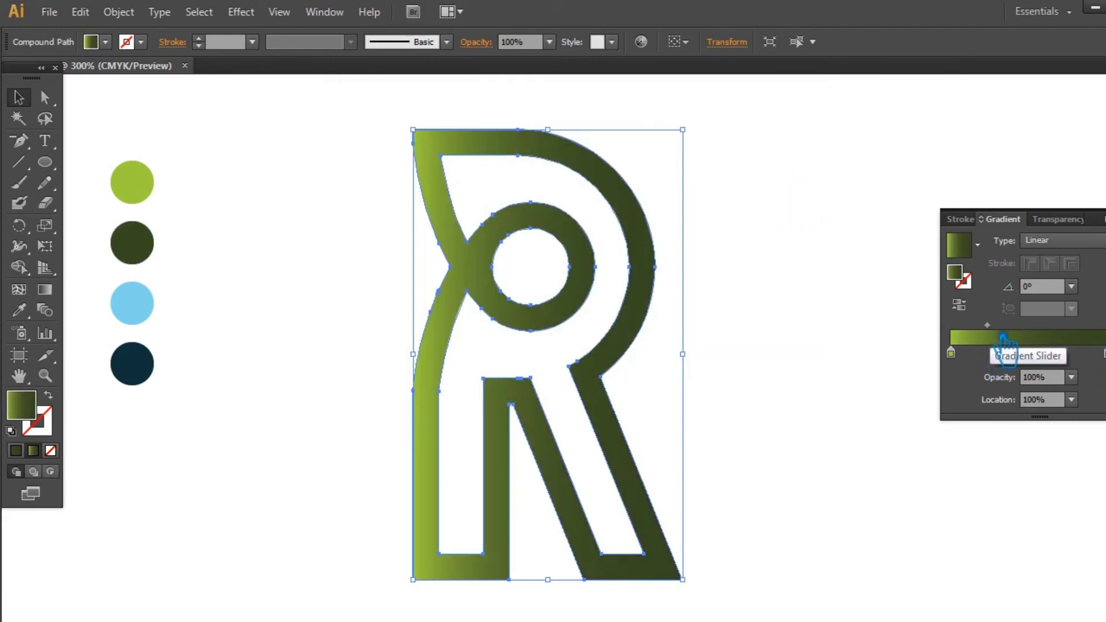
Step: Run the gradient vertically up the R with light green at the top
{"action": "key", "text": "g"}
{"action": "left_click_drag", "start_coordinate": [583, 579], "coordinate": [583, 183]}
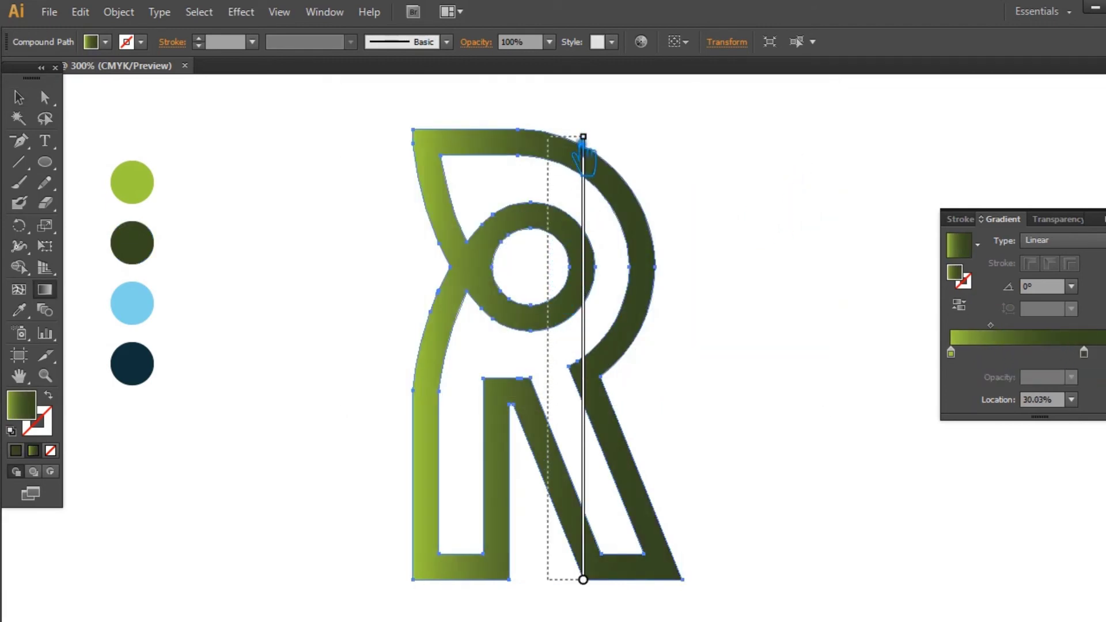
{"action": "left_click_drag", "start_coordinate": [582, 137], "coordinate": [582, 138]}
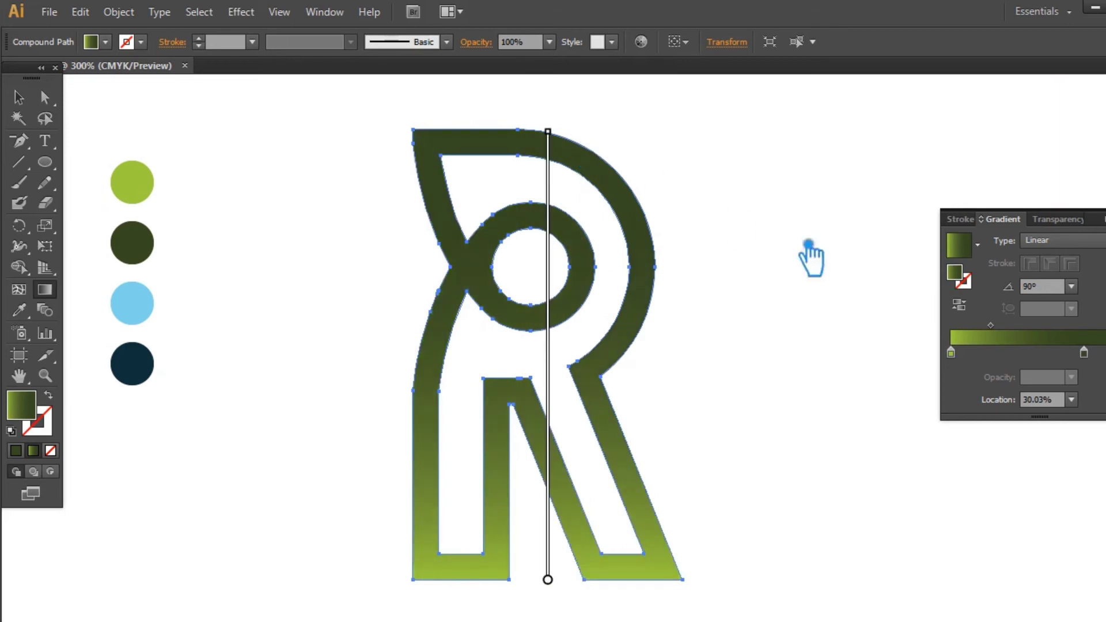
{"action": "left_click", "coordinate": [959, 305]}
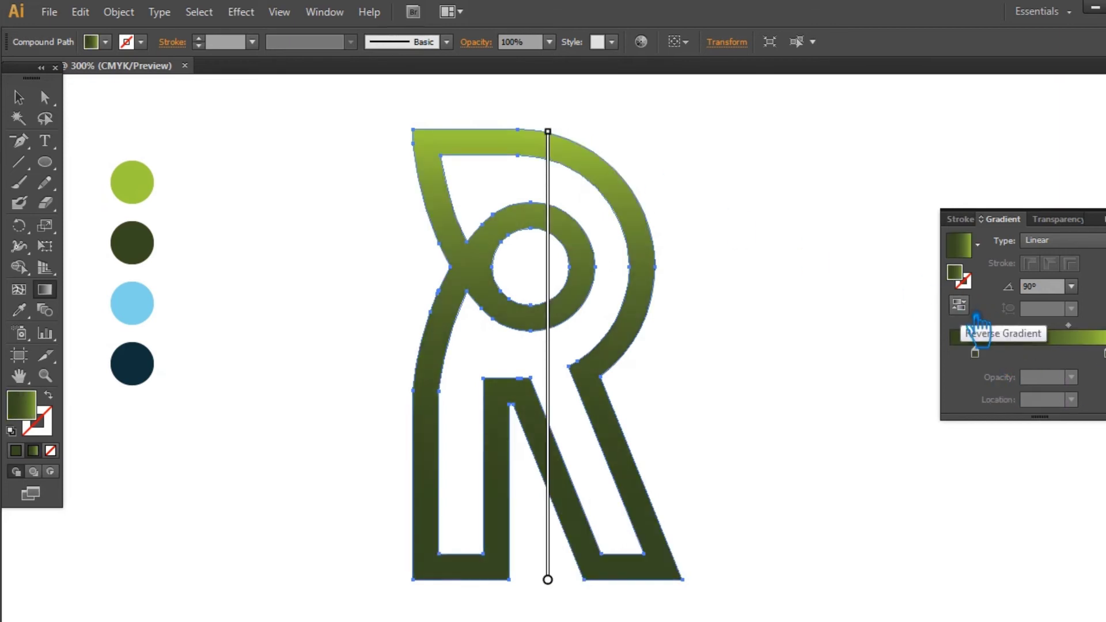
{"action": "left_click", "coordinate": [977, 318]}
{"action": "left_click", "coordinate": [977, 318]}
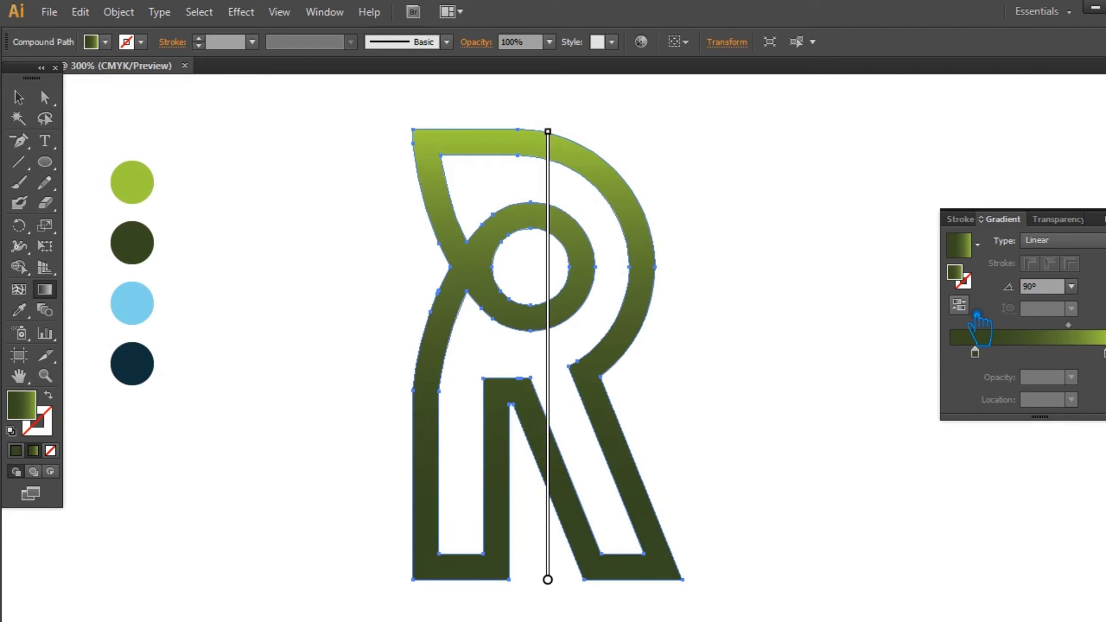
{"action": "left_click", "coordinate": [1089, 240]}
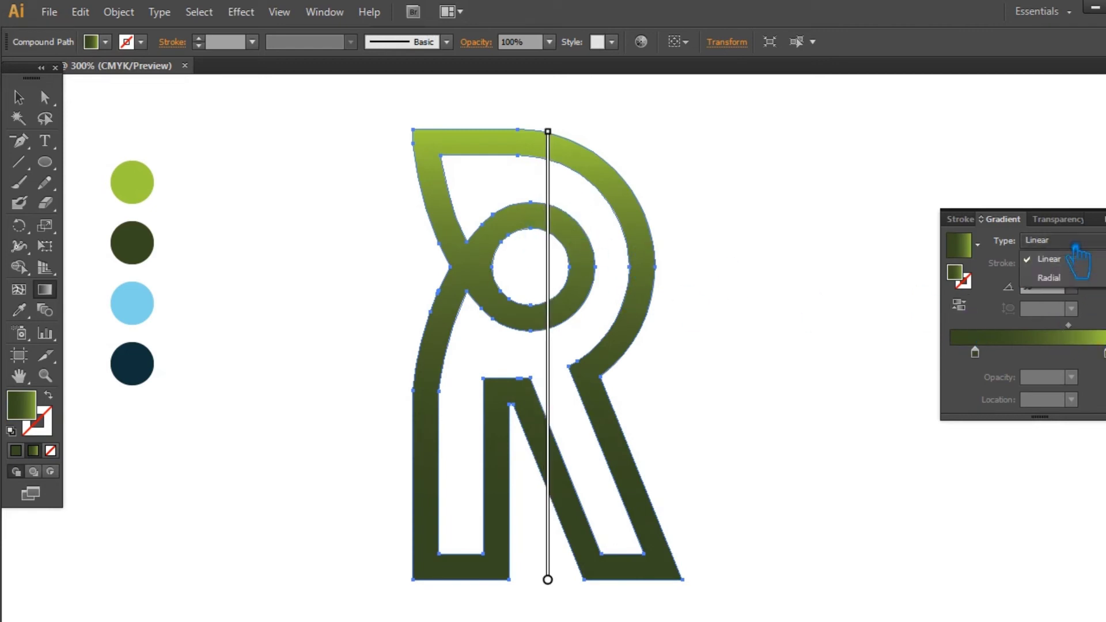
Step: Make the R's gradient radial with a light green centre placed in its bowl
{"action": "left_click", "coordinate": [1075, 278]}
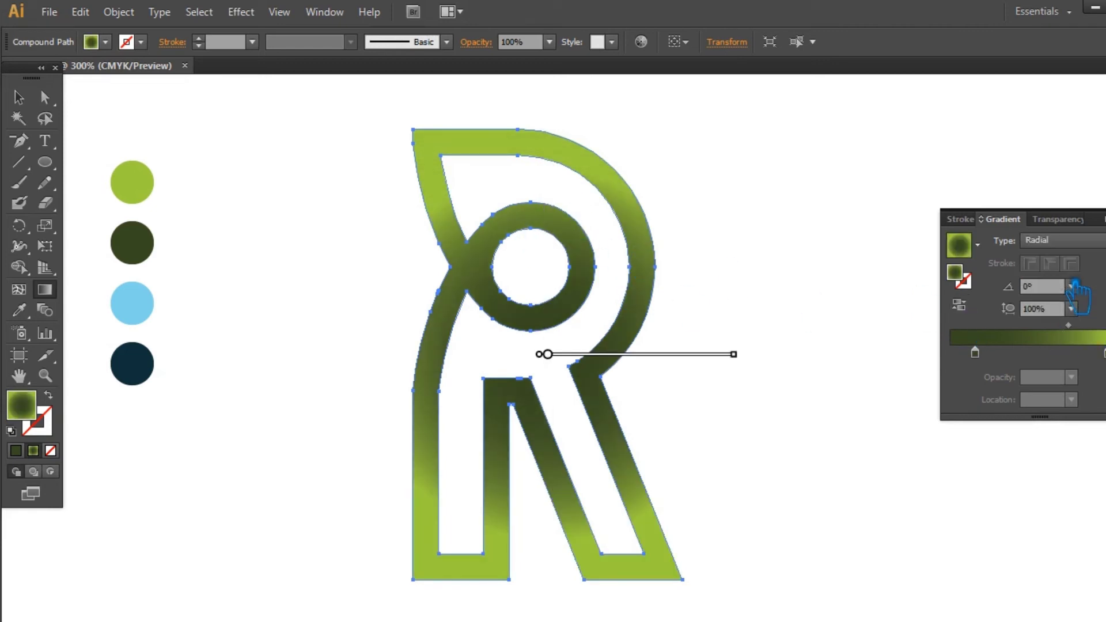
{"action": "left_click", "coordinate": [959, 305]}
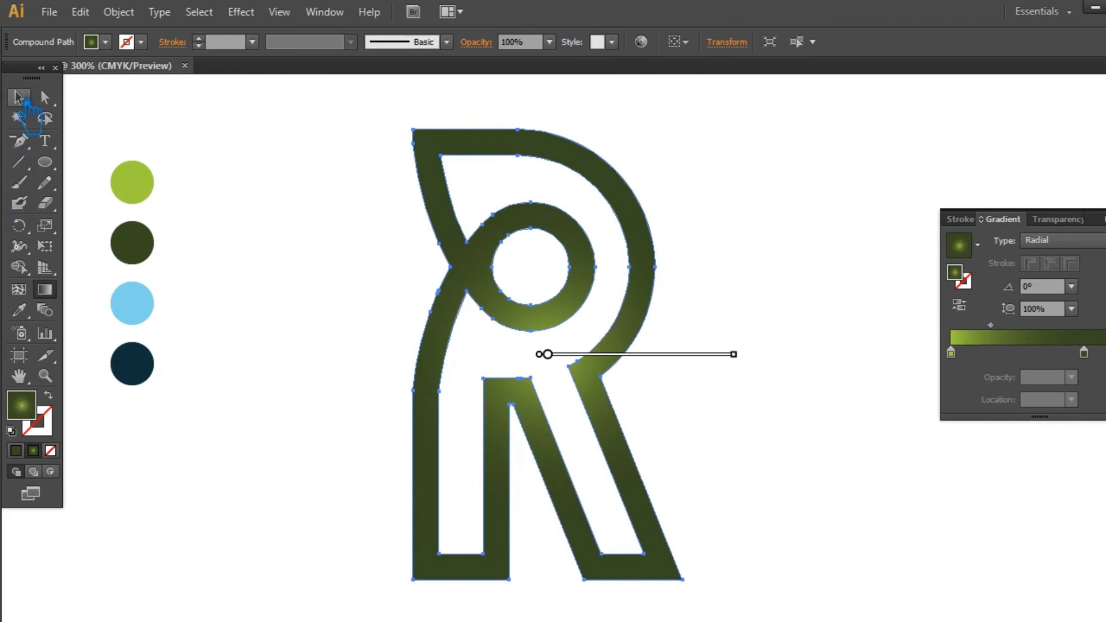
{"action": "left_click", "coordinate": [19, 98]}
{"action": "left_click", "coordinate": [45, 289]}
{"action": "mouse_move", "coordinate": [547, 354]}
{"action": "left_click_drag", "start_coordinate": [562, 358], "coordinate": [548, 279]}
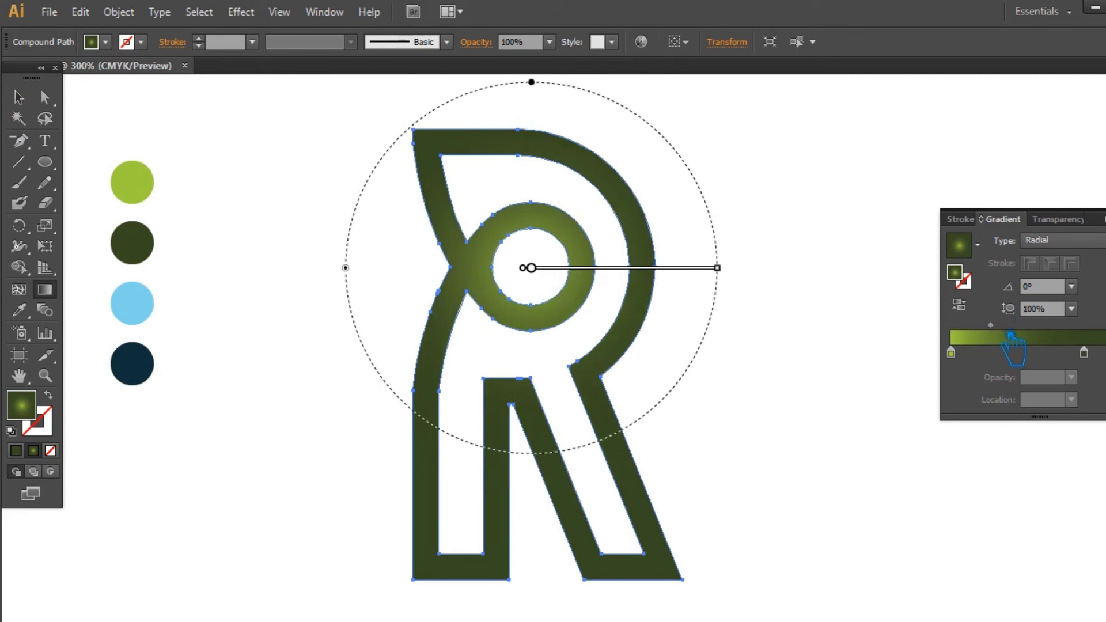
Step: Adjust the gradient midpoint and dark stop to widen the glow, then deselect
{"action": "left_click", "coordinate": [951, 352]}
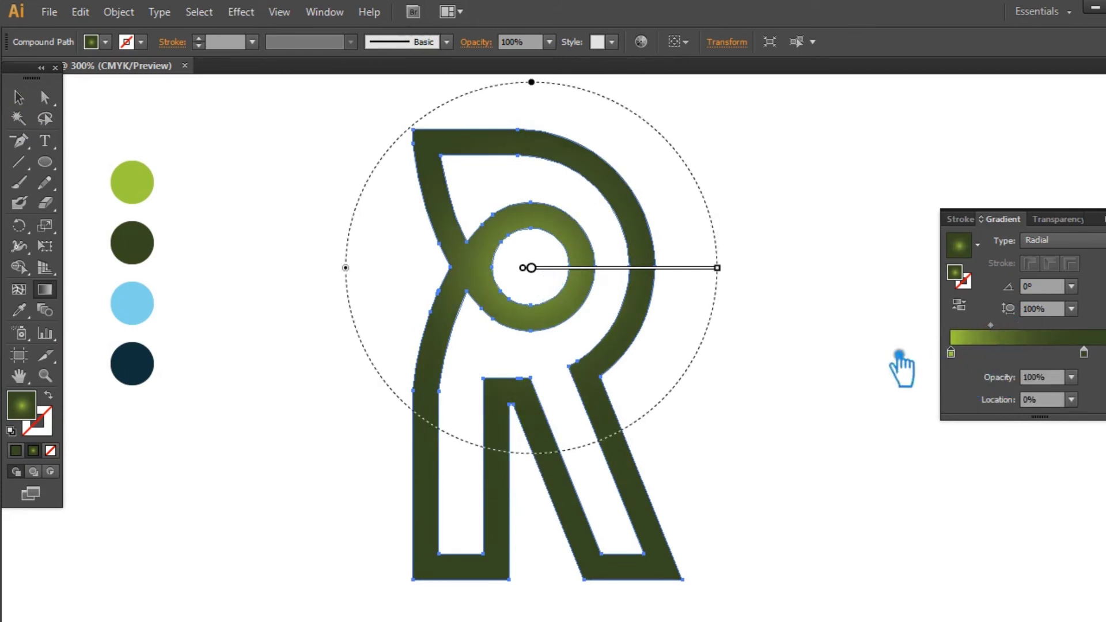
{"action": "left_click_drag", "start_coordinate": [991, 326], "coordinate": [1024, 326]}
{"action": "left_click_drag", "start_coordinate": [1084, 352], "coordinate": [1105, 352]}
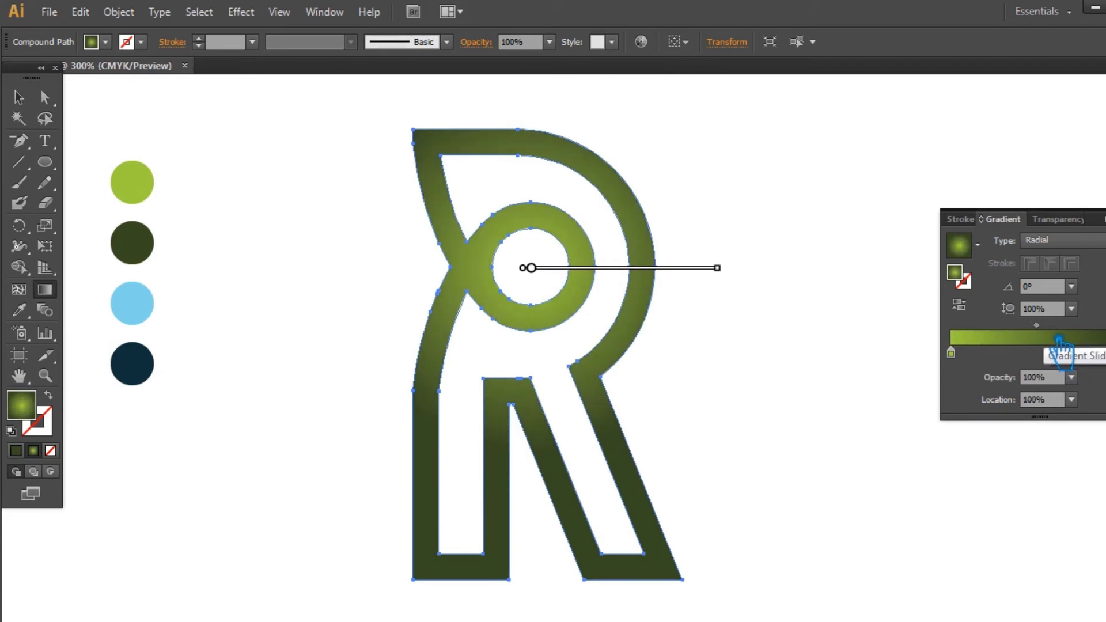
{"action": "left_click_drag", "start_coordinate": [1104, 353], "coordinate": [1076, 353]}
{"action": "left_click_drag", "start_coordinate": [1020, 325], "coordinate": [1028, 326]}
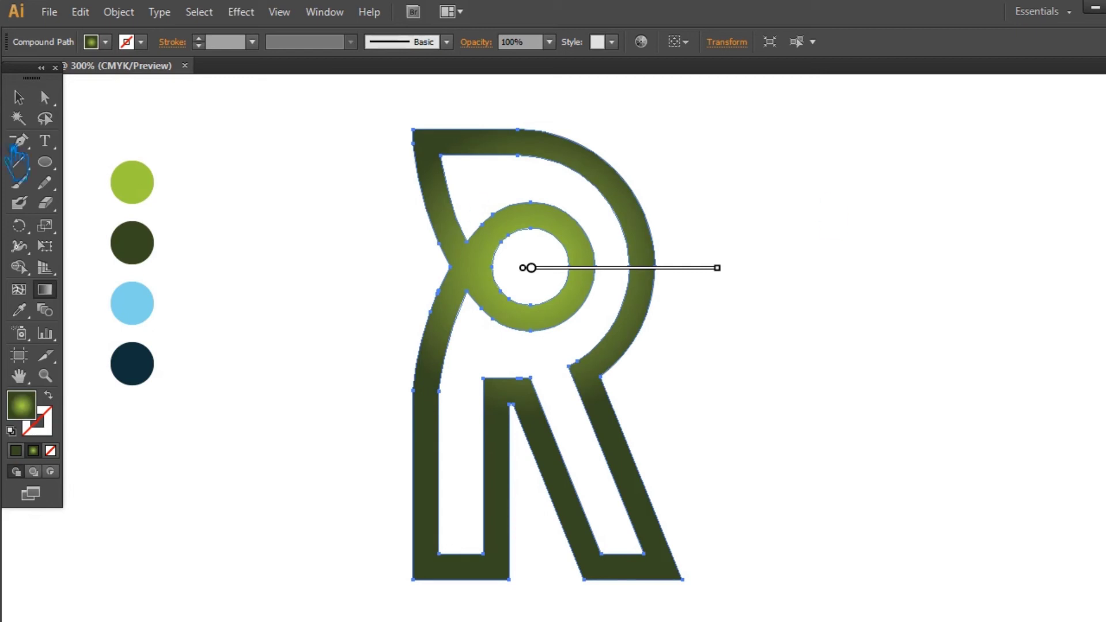
{"action": "left_click", "coordinate": [19, 98]}
{"action": "left_click", "coordinate": [857, 229]}
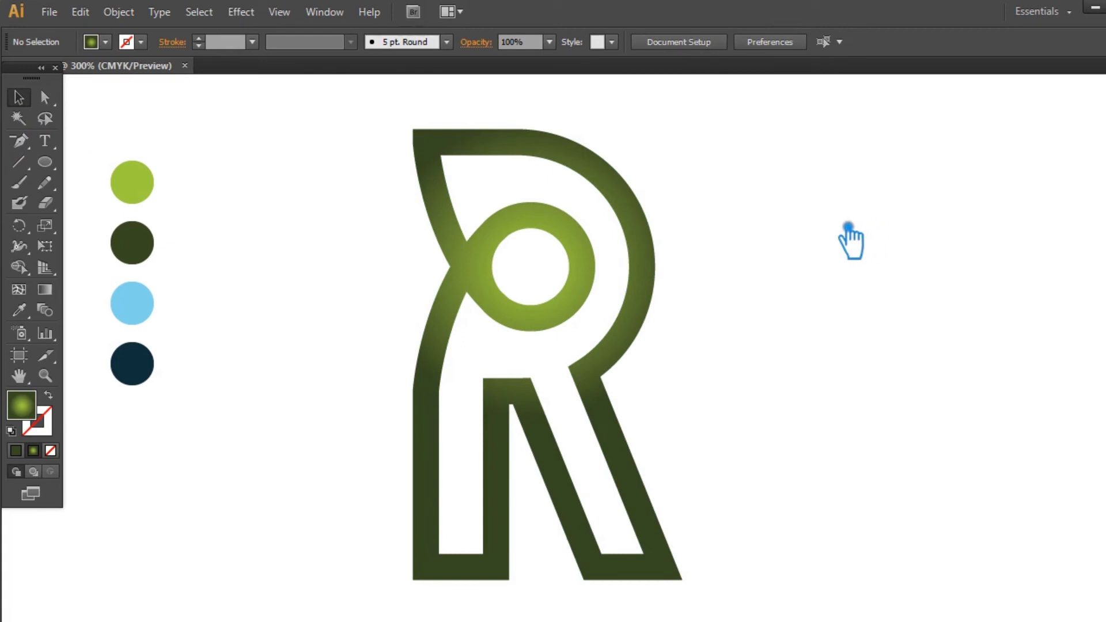
Step: Duplicate the green R to the right of the original
{"action": "key", "text": "ctrl+minus"}
{"action": "key", "text": "ctrl+plus"}
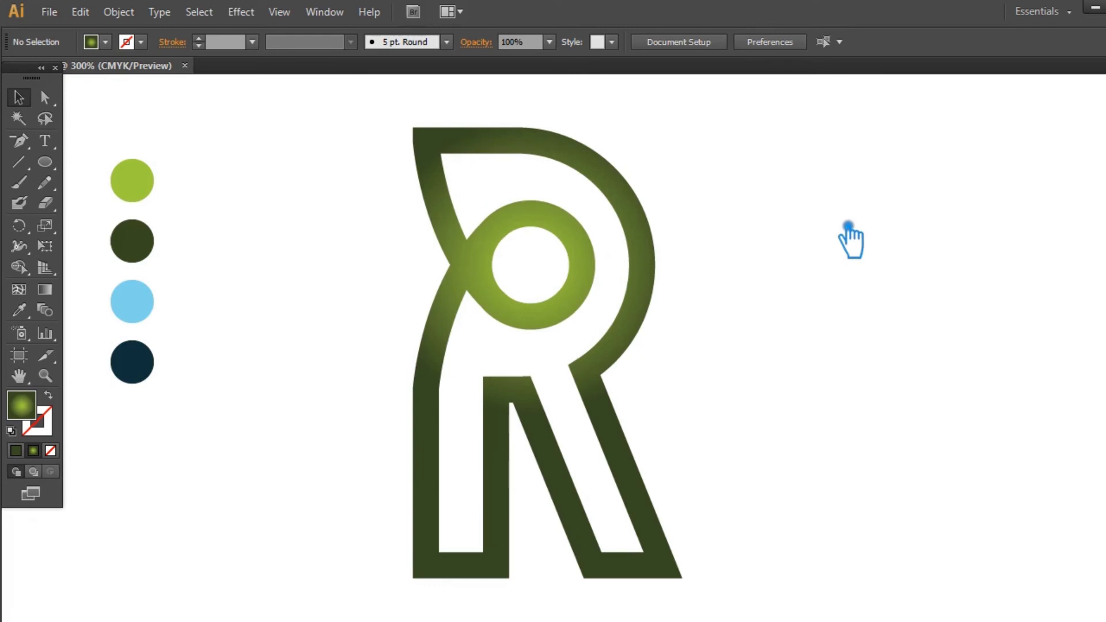
{"action": "left_click_drag", "start_coordinate": [874, 458], "coordinate": [827, 461]}
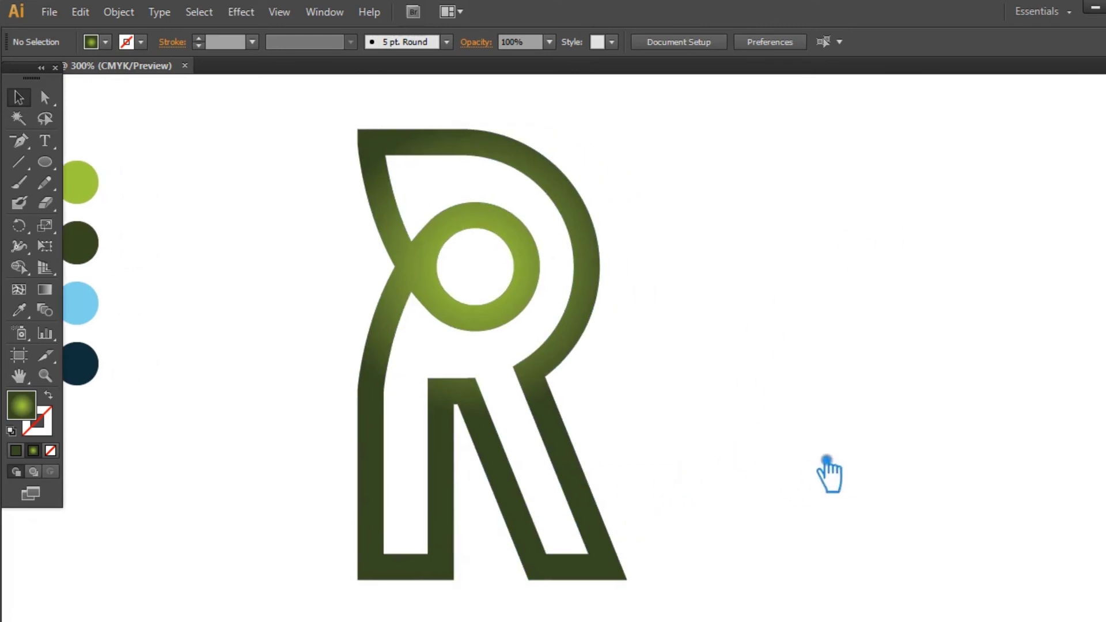
{"action": "left_click_drag", "start_coordinate": [580, 461], "coordinate": [940, 467]}
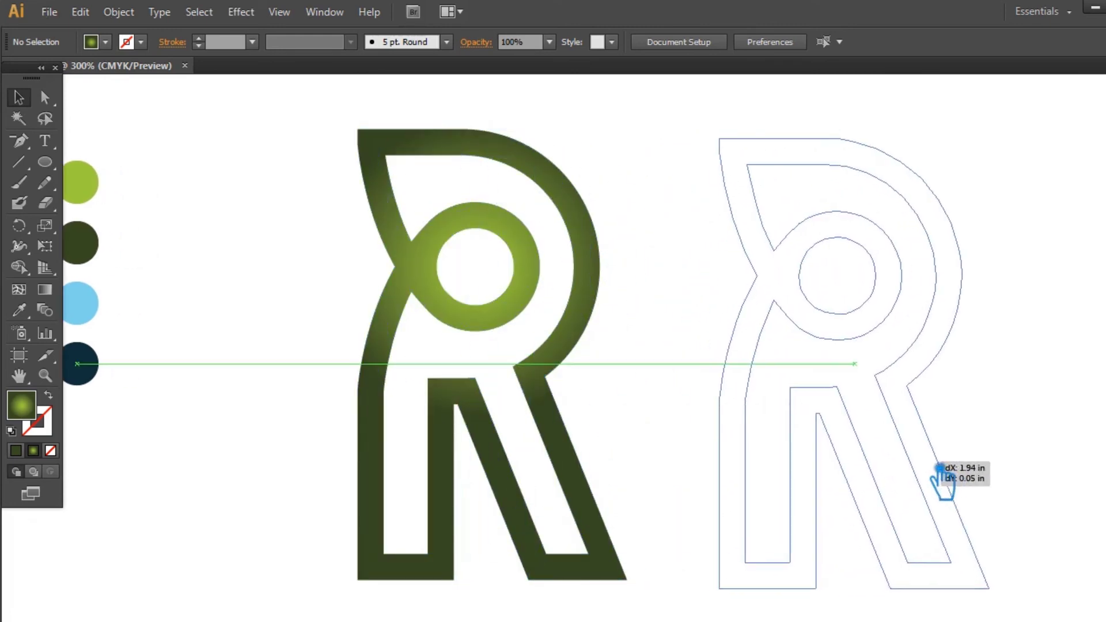
Step: Vertically centre-align both R letters, then view the light blue circle's colour values
{"action": "left_click", "coordinate": [572, 371]}
{"action": "left_click", "coordinate": [772, 291], "text": "shift"}
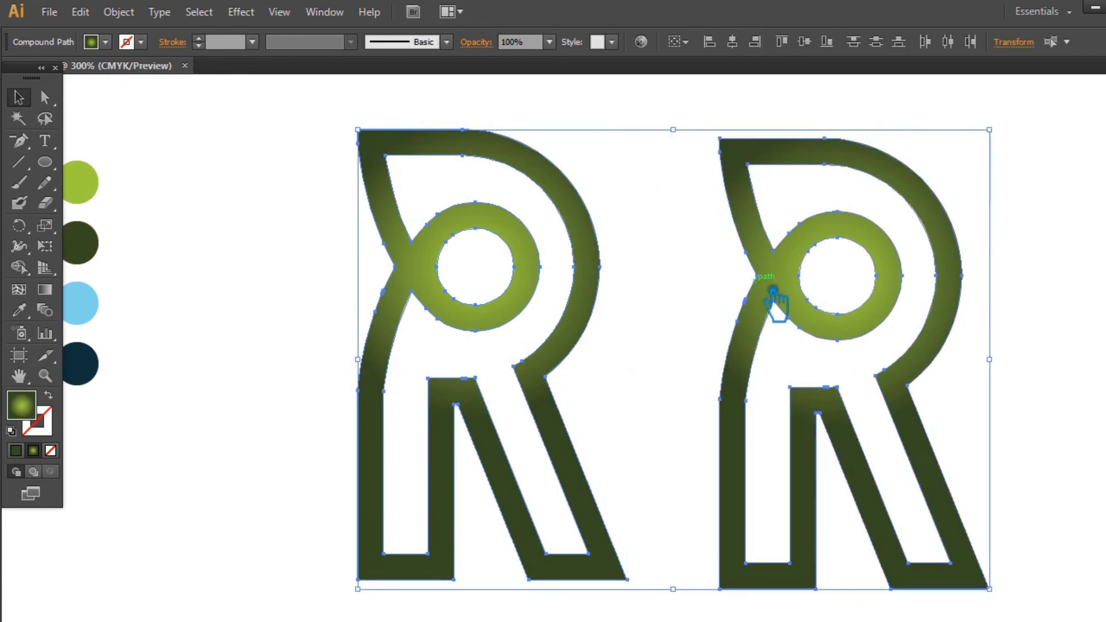
{"action": "left_click", "coordinate": [804, 41]}
{"action": "left_click", "coordinate": [297, 212]}
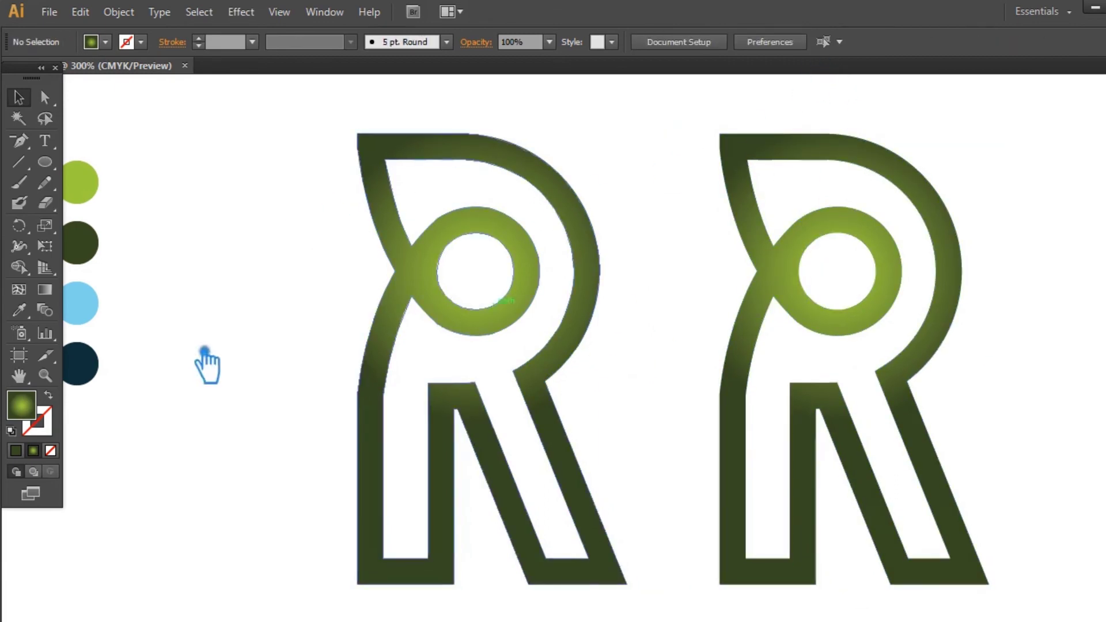
{"action": "left_click", "coordinate": [79, 303]}
{"action": "double_click", "coordinate": [22, 405]}
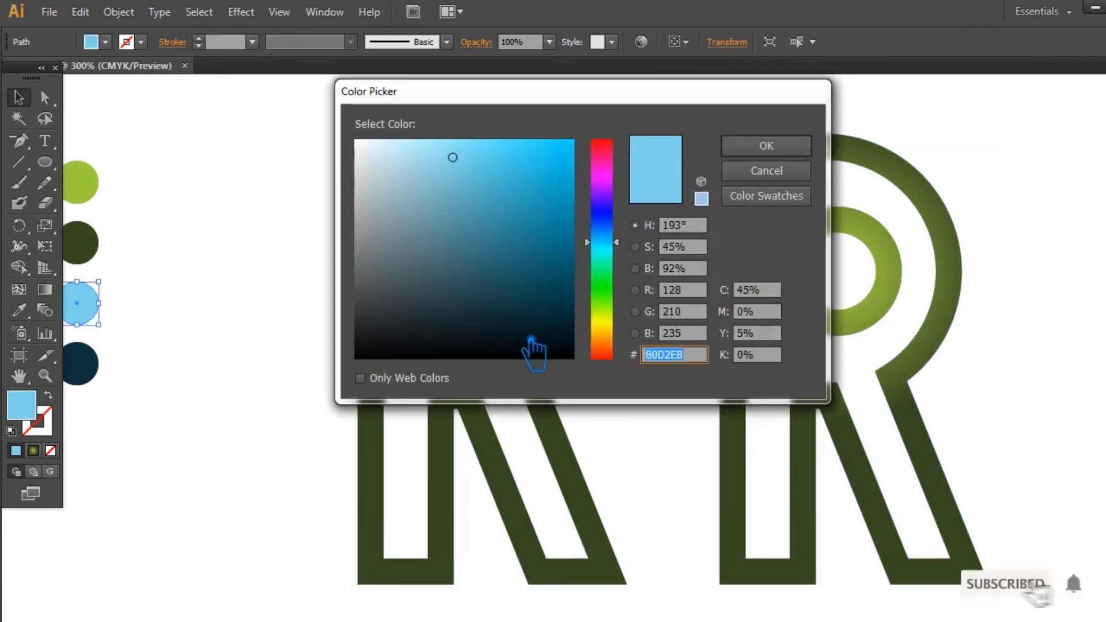
Step: Set the right R's first gradient stop to light blue 80D2EB
{"action": "left_click", "coordinate": [766, 171]}
{"action": "left_click", "coordinate": [873, 235]}
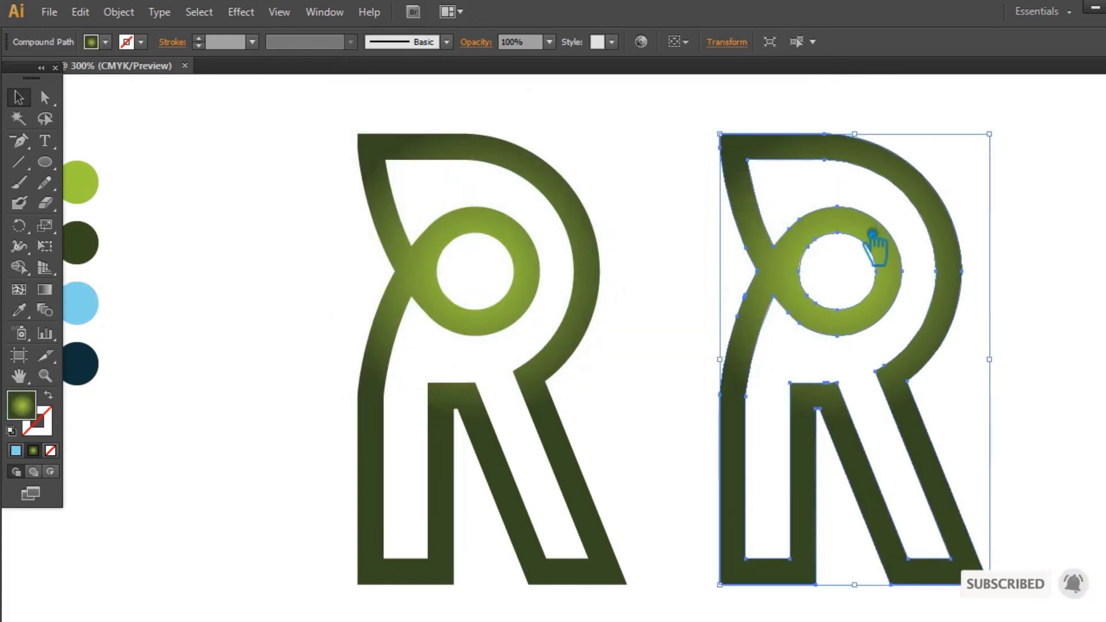
{"action": "key", "text": "ctrl+F9"}
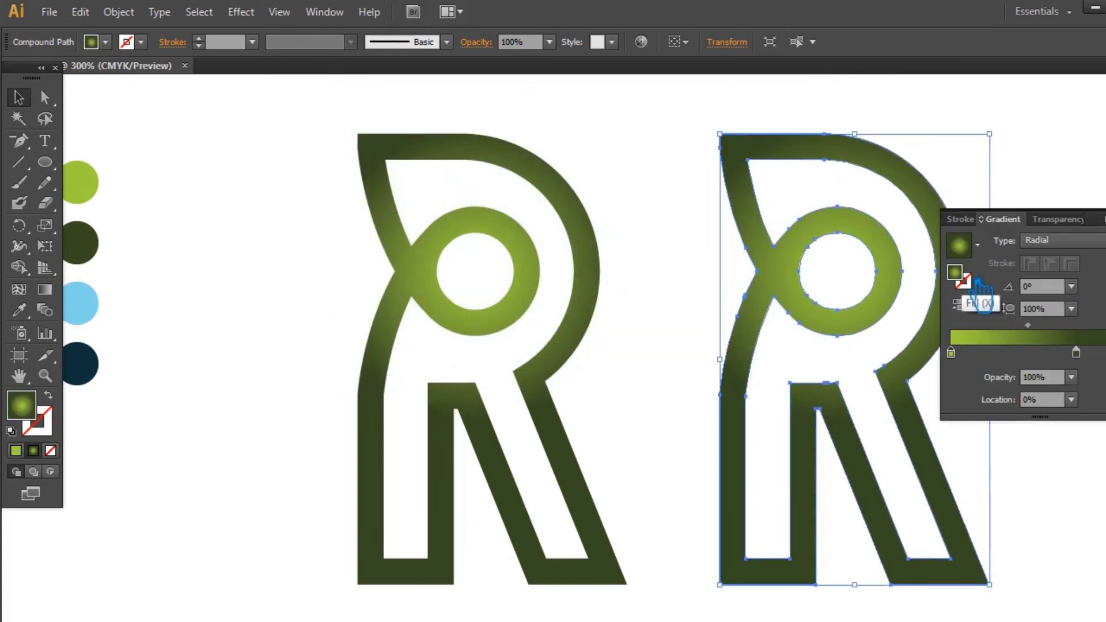
{"action": "double_click", "coordinate": [961, 275]}
{"action": "type", "text": "80D2EB"}
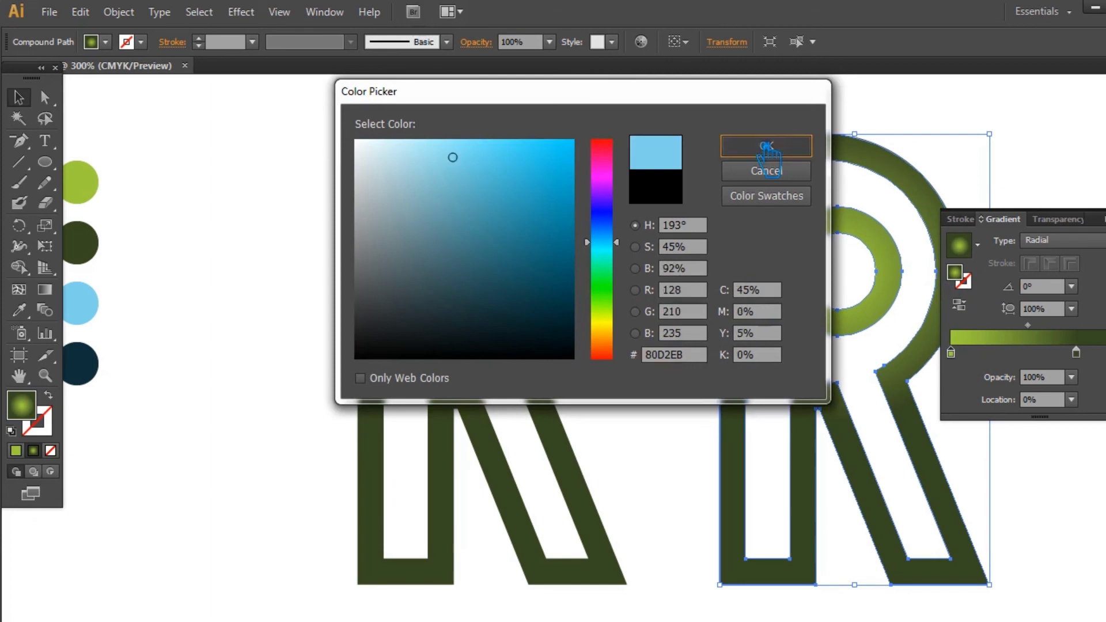
{"action": "left_click", "coordinate": [760, 147]}
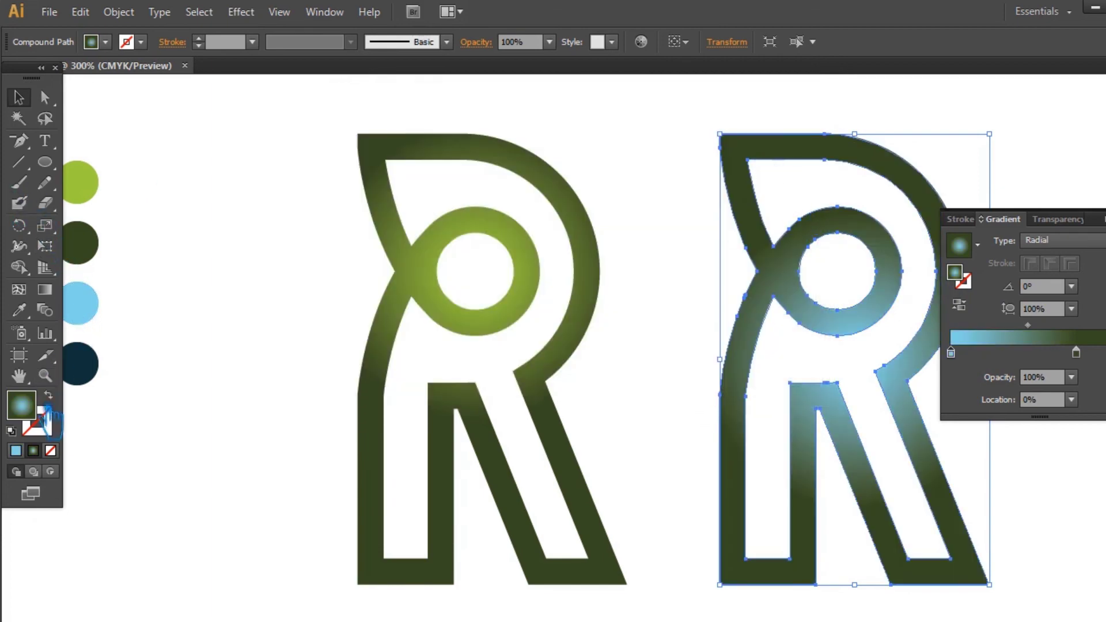
Step: Set the right R's dark gradient stop to navy 062E37
{"action": "left_click", "coordinate": [89, 372]}
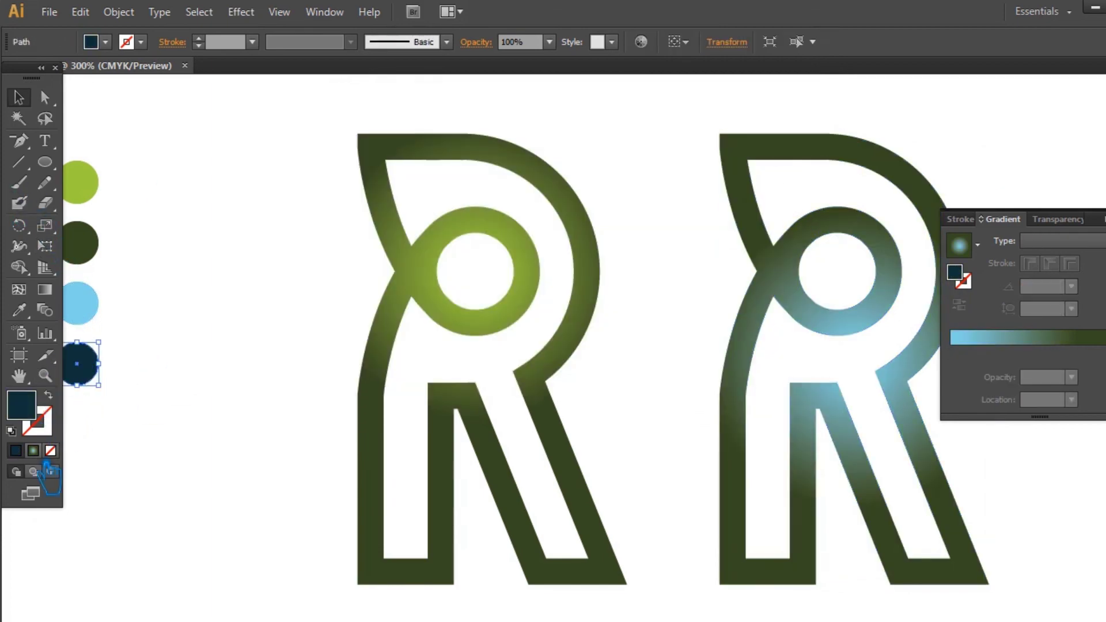
{"action": "double_click", "coordinate": [36, 419]}
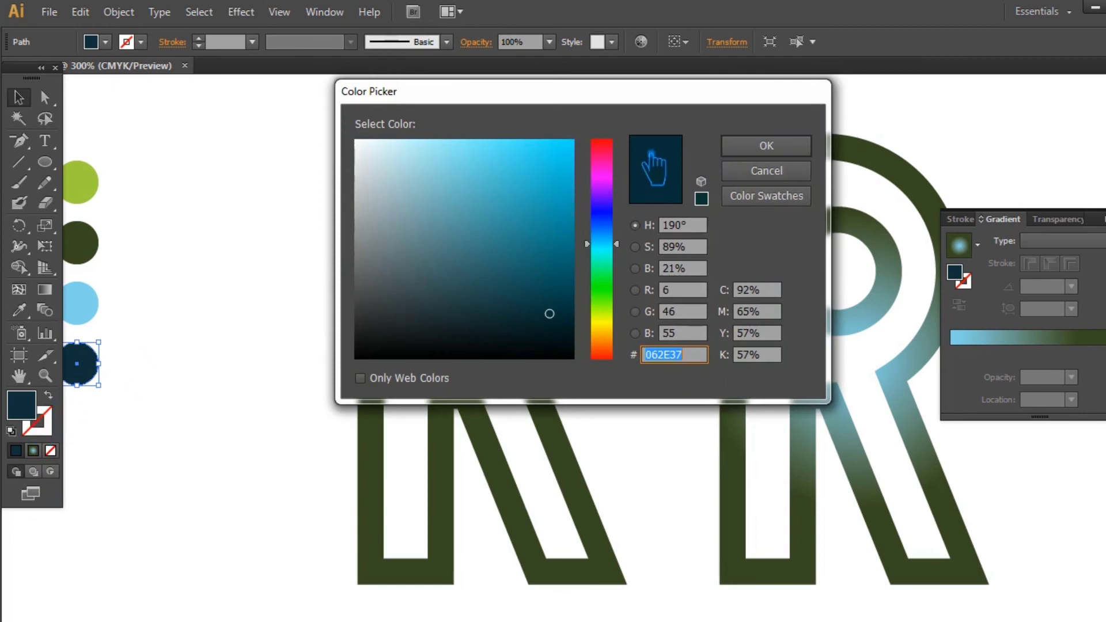
{"action": "left_click", "coordinate": [766, 146]}
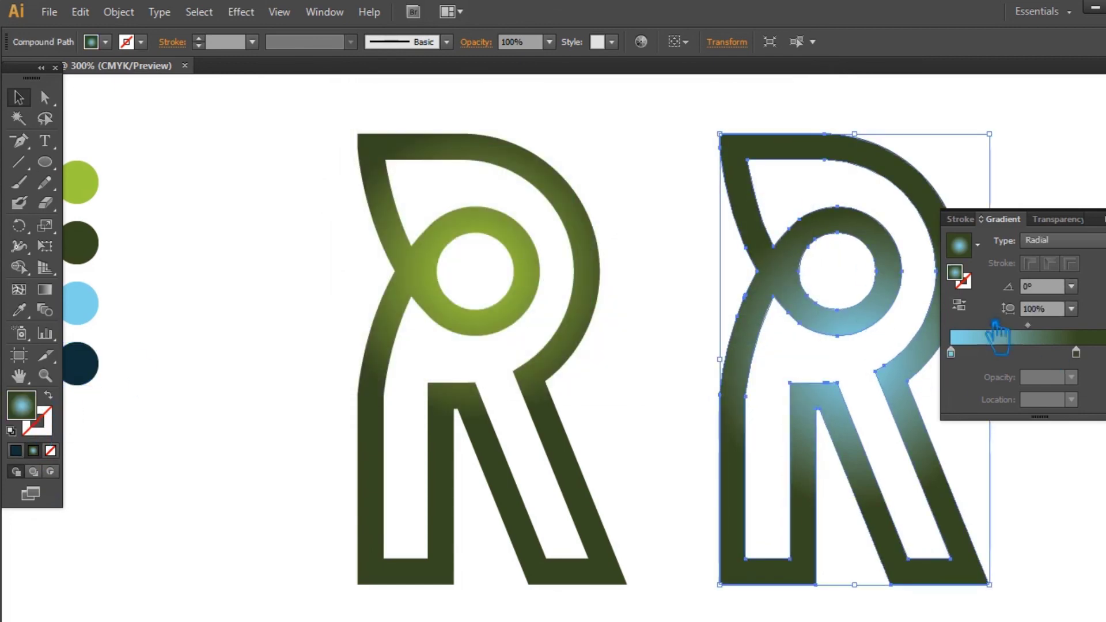
{"action": "left_click", "coordinate": [1075, 352]}
{"action": "double_click", "coordinate": [969, 281]}
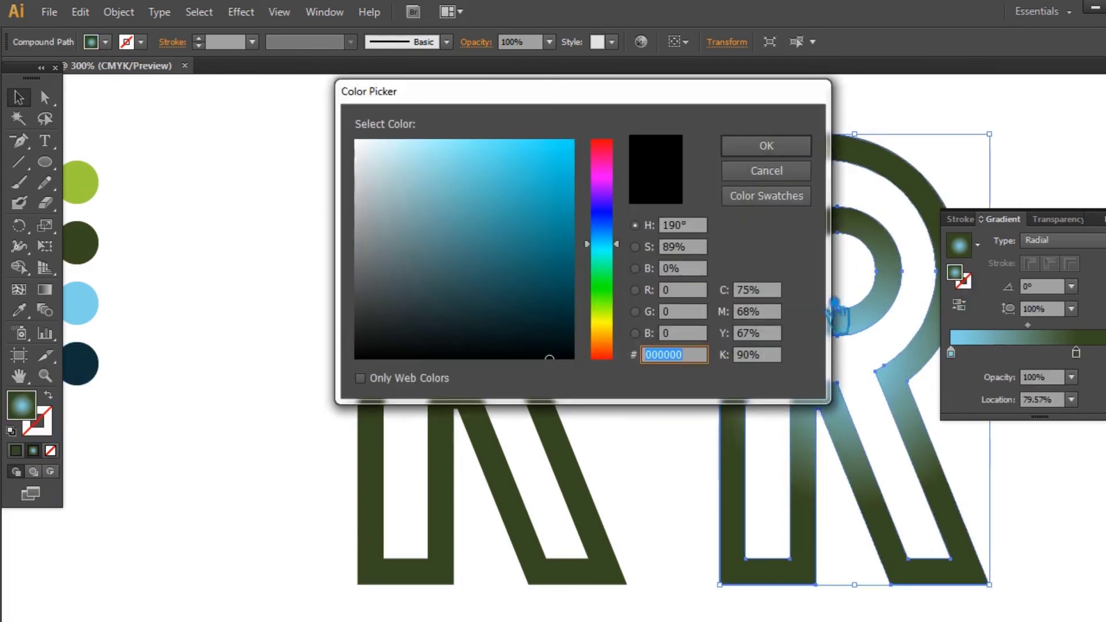
{"action": "type", "text": "062E37"}
{"action": "left_click", "coordinate": [766, 146]}
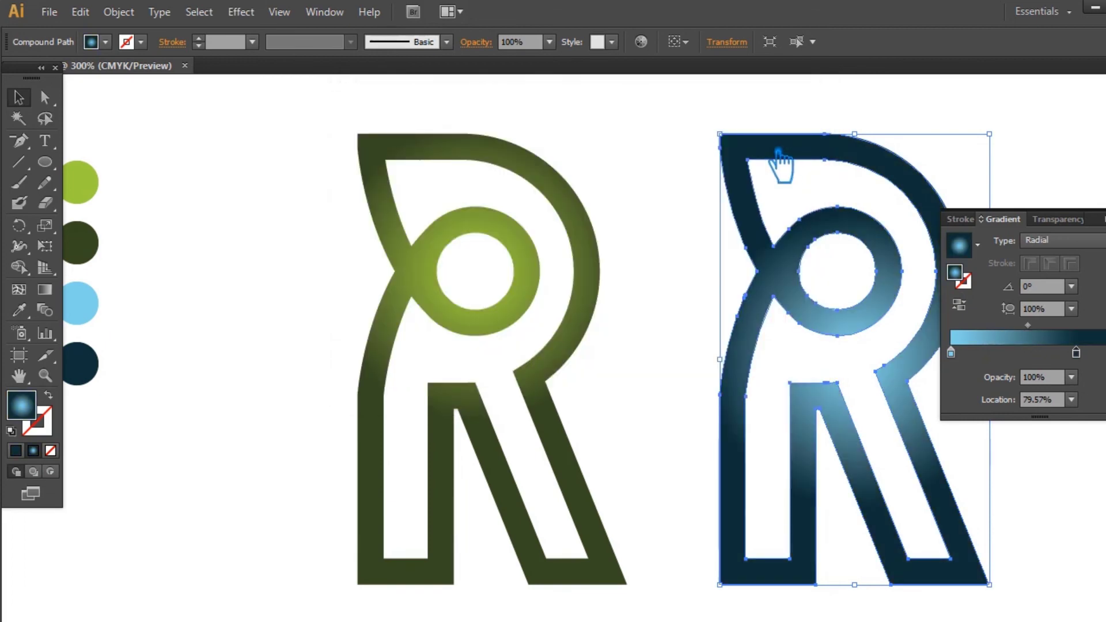
Step: Move the blue glow's centre up into the R's bowl
{"action": "left_click", "coordinate": [45, 290]}
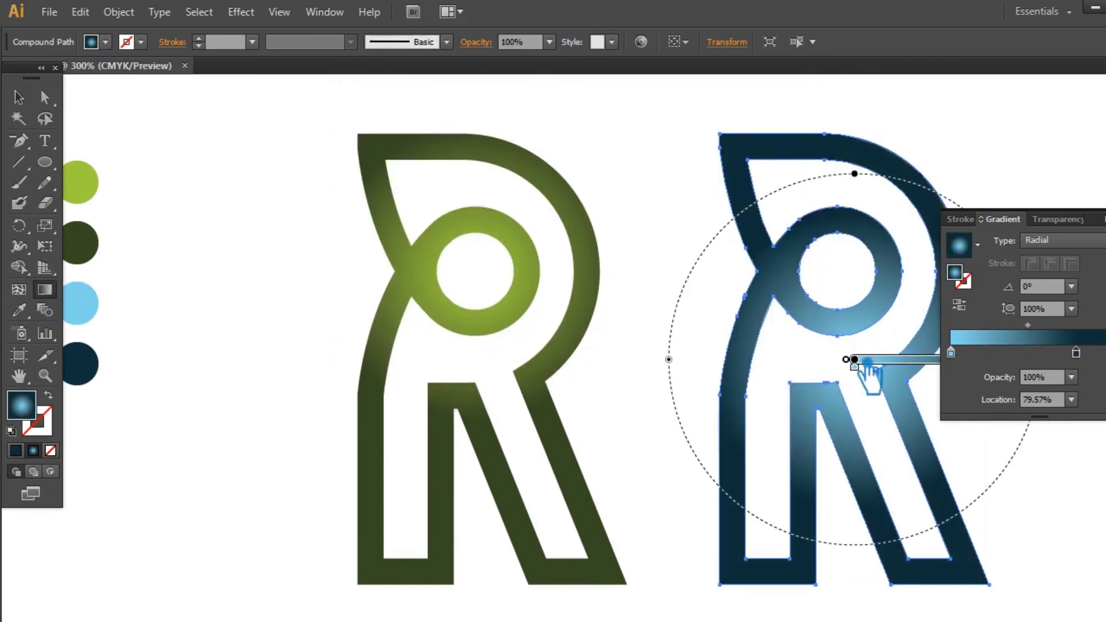
{"action": "left_click_drag", "start_coordinate": [863, 347], "coordinate": [852, 280]}
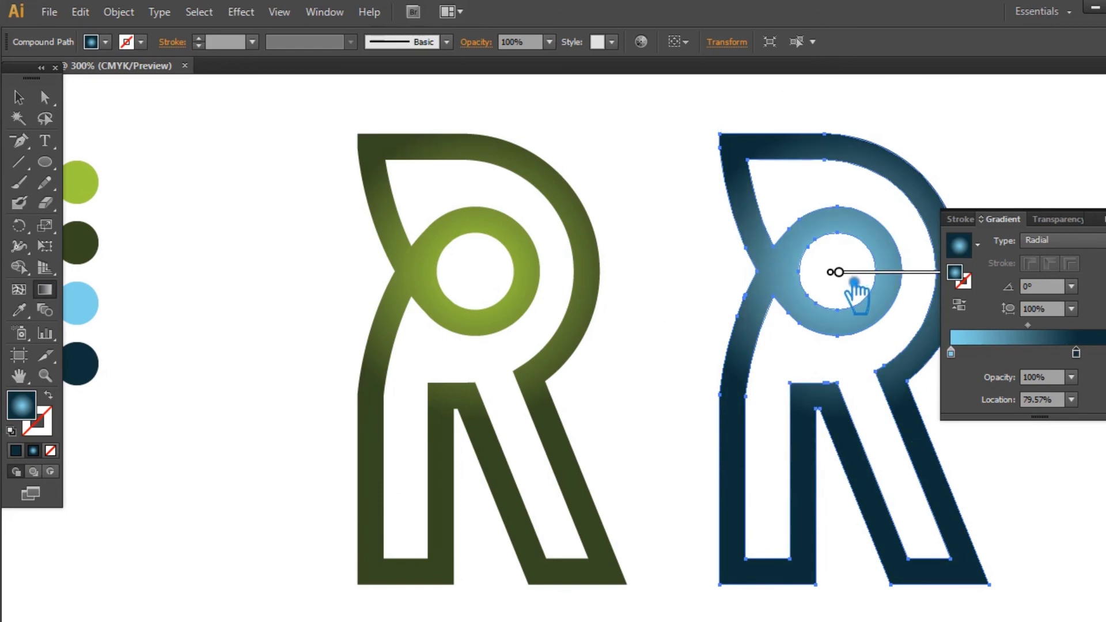
{"action": "left_click_drag", "start_coordinate": [853, 279], "coordinate": [855, 283]}
{"action": "key", "text": "shift+Tab"}
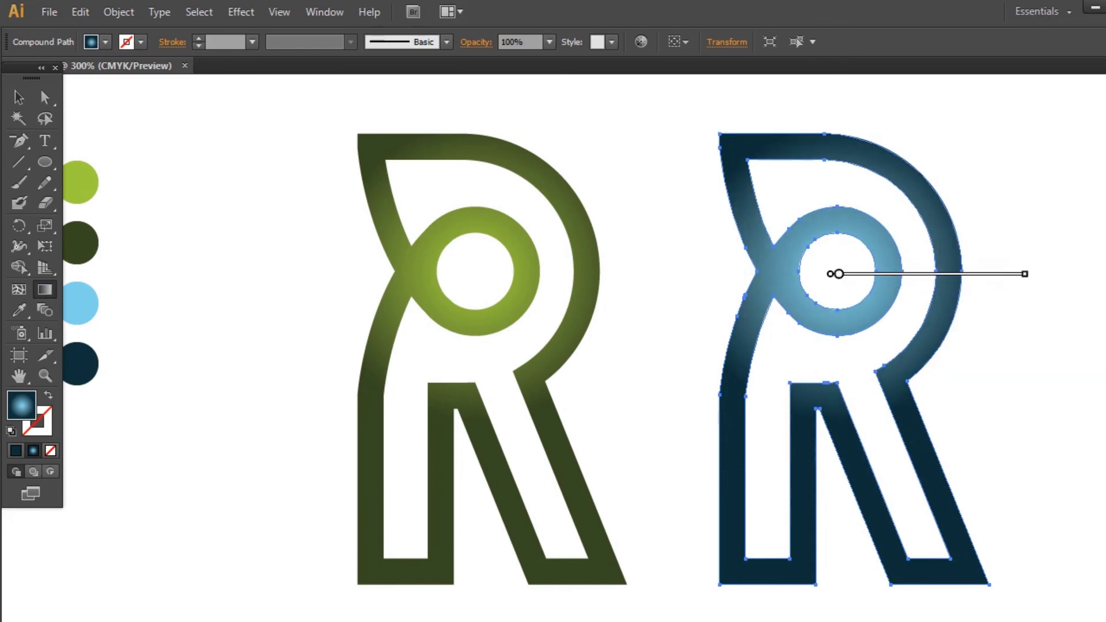